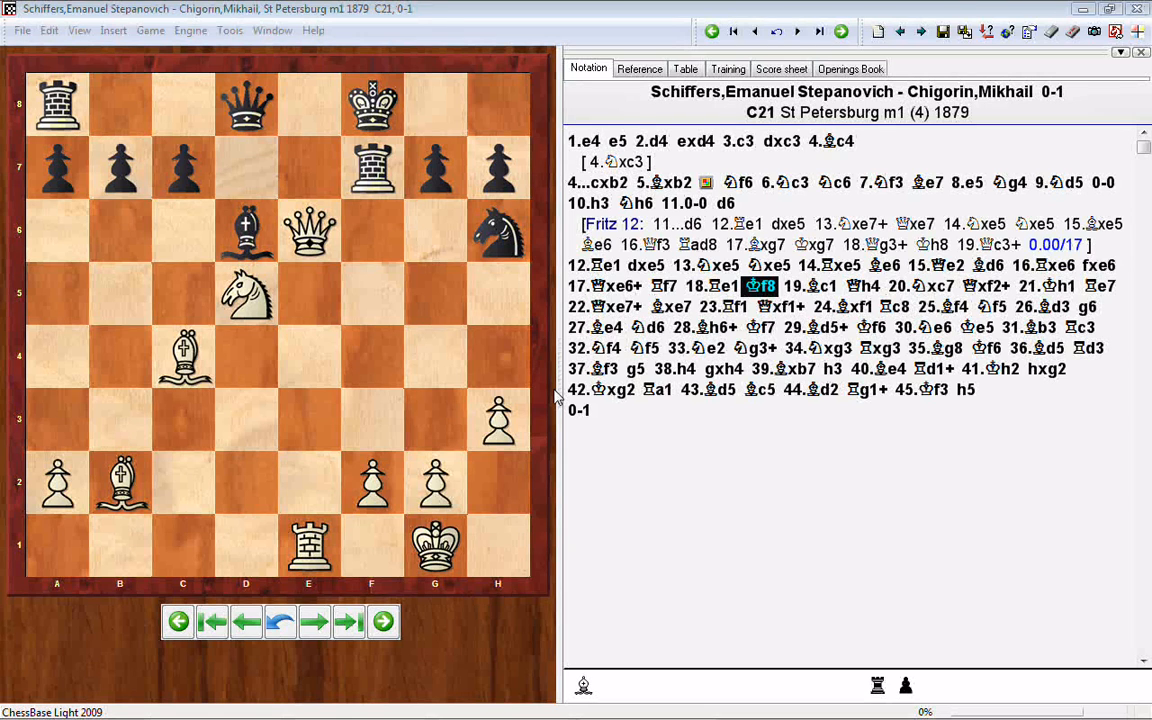
Return the 1879 St Petersburg game to its starting position, before 1.e4
left_click(584, 141)
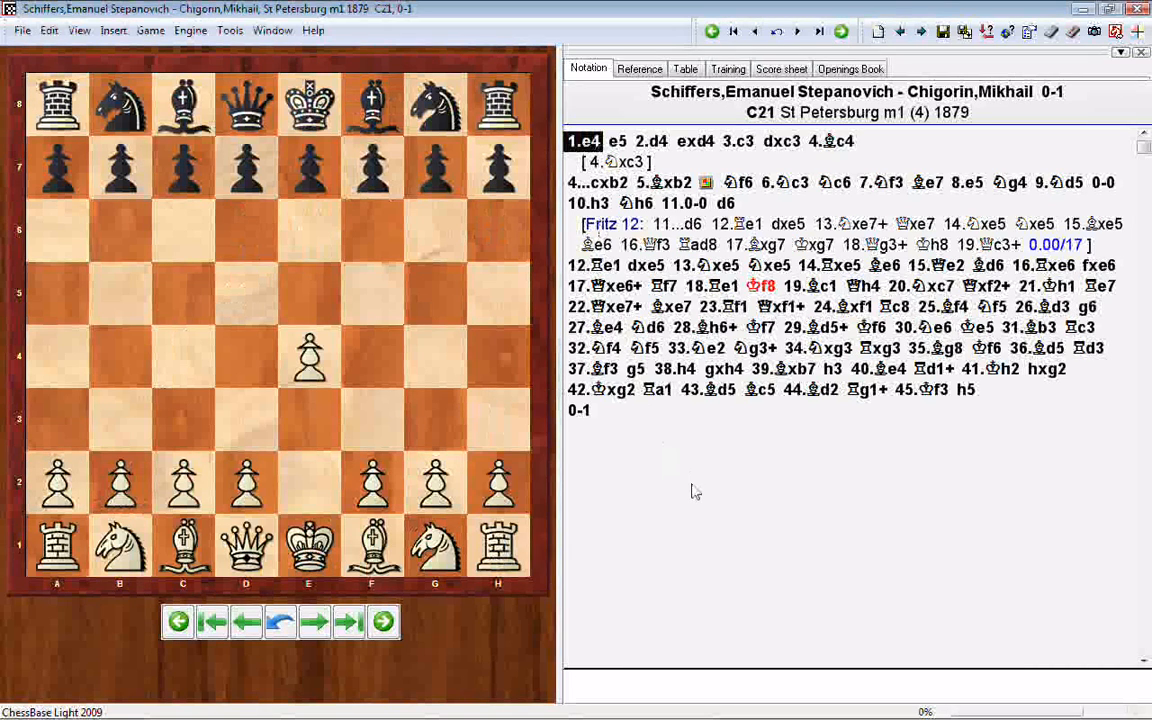
key("Left")
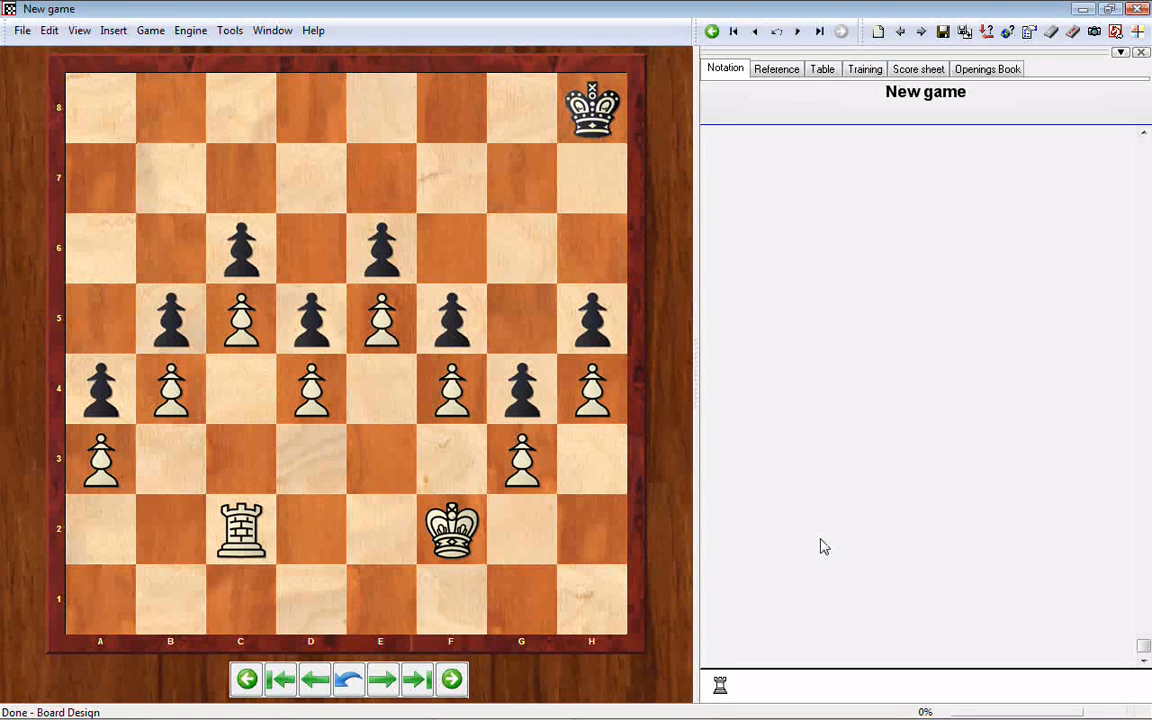
Analyse the rook endgame with the default Fritz 5.32 kibitzer, hiding its variation board, and stop the engine
left_click(196, 31)
left_click(203, 50)
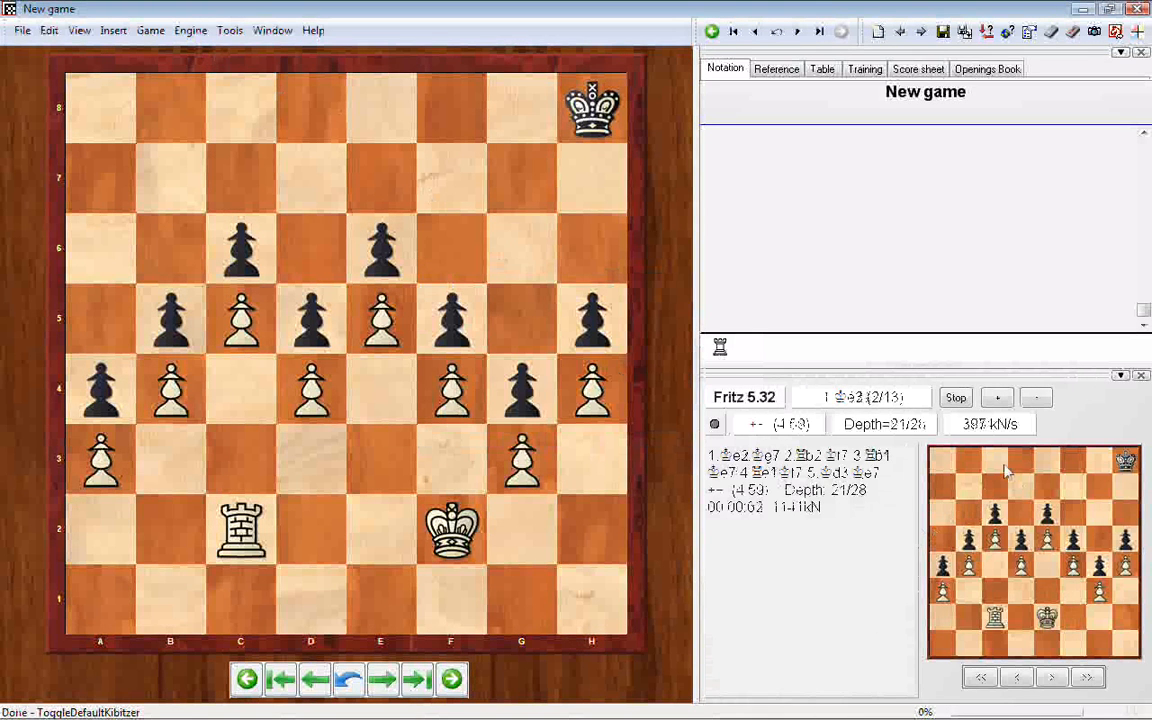
right_click(885, 556)
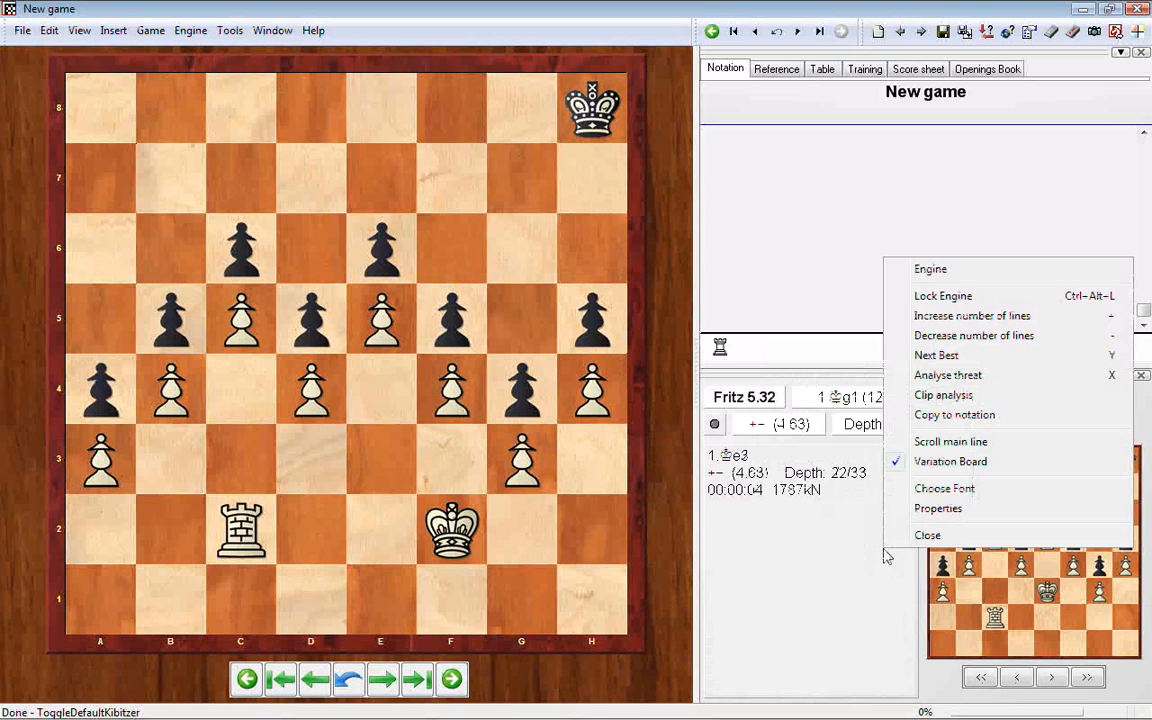
left_click(946, 462)
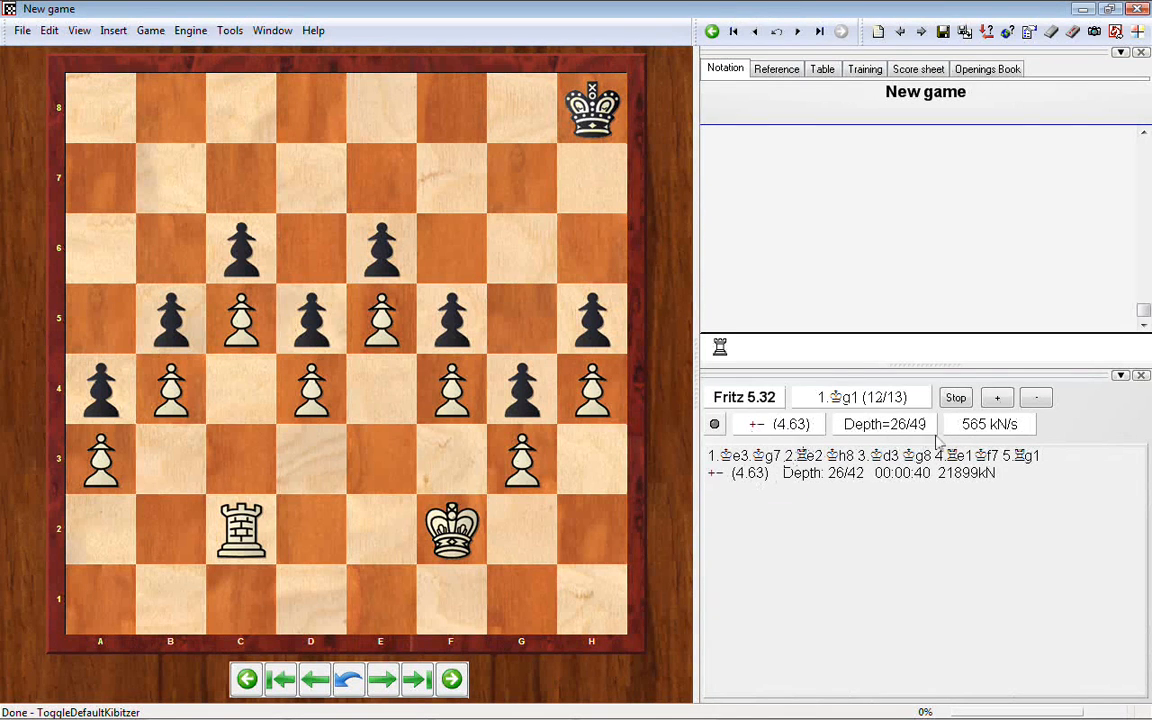
left_click(951, 402)
Switch to the 1879 St Petersburg game and play through the main line from 5.Bxb2 to 11.0-0
mouse_move(465, 709)
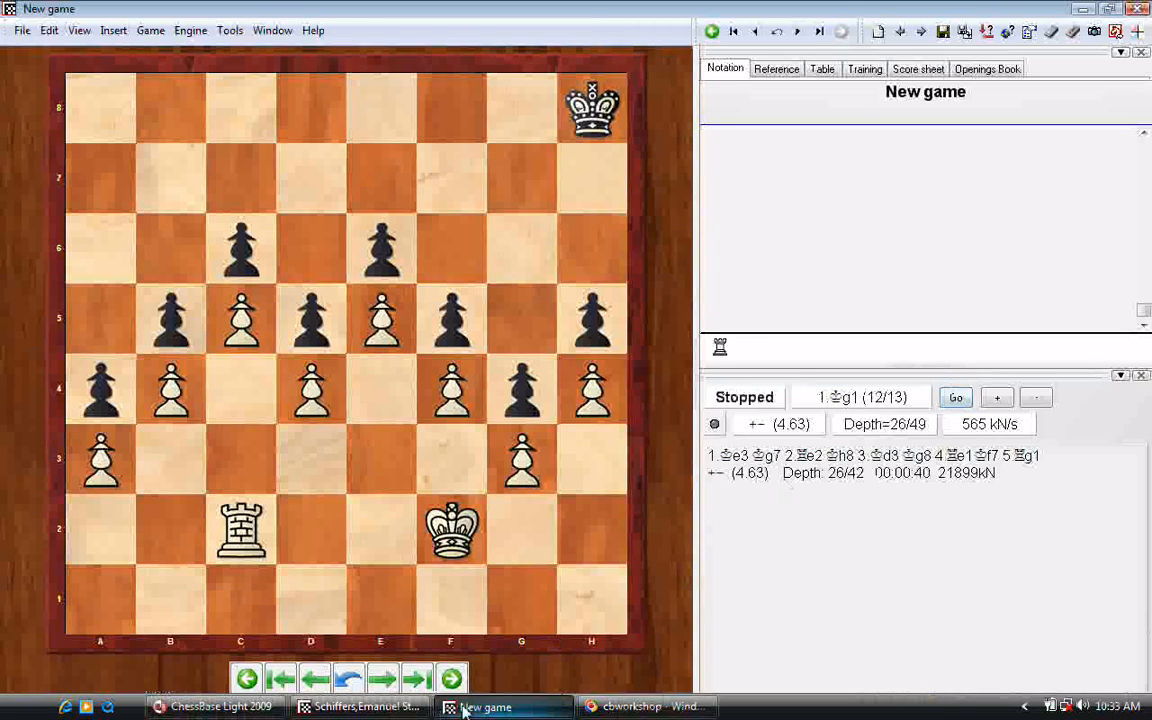
left_click(411, 709)
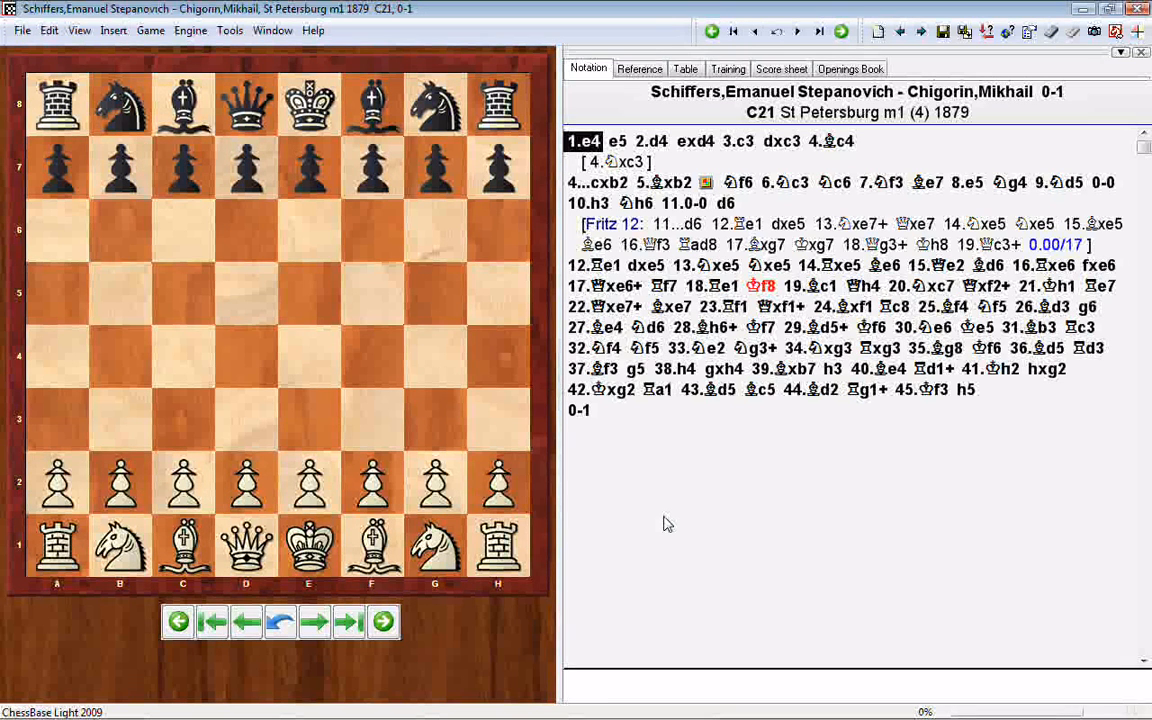
left_click(660, 183)
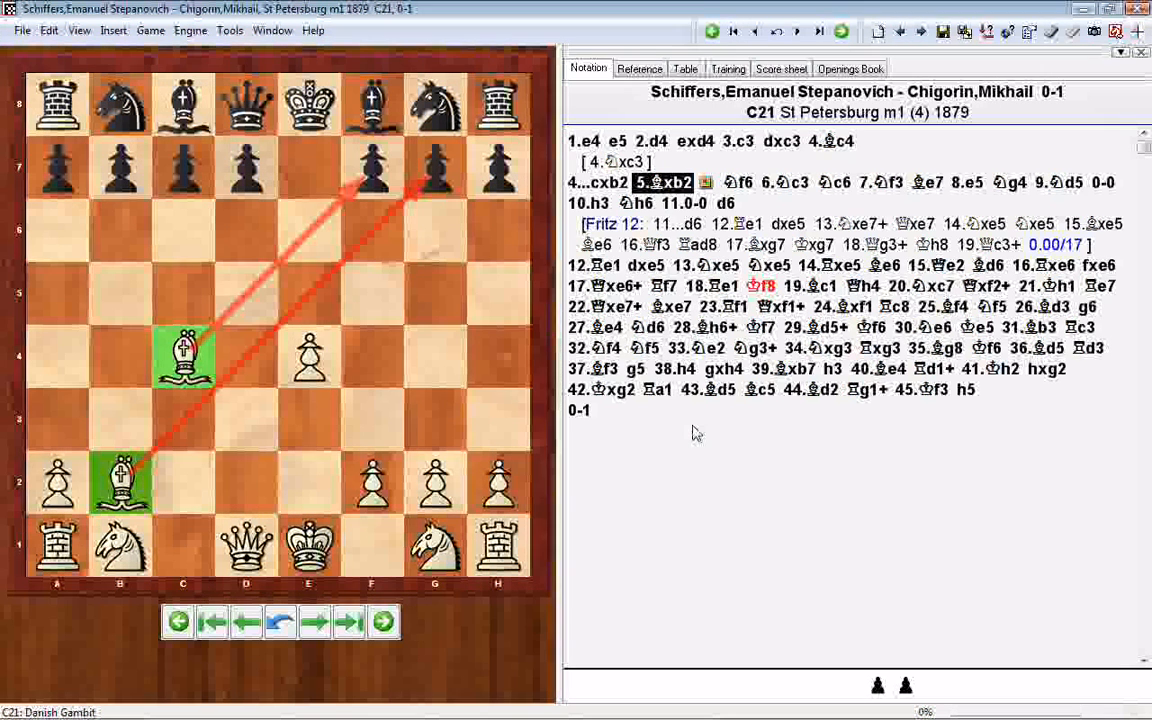
key("Right")
key("Right")
key("Right")
key("Right")
key("Right")
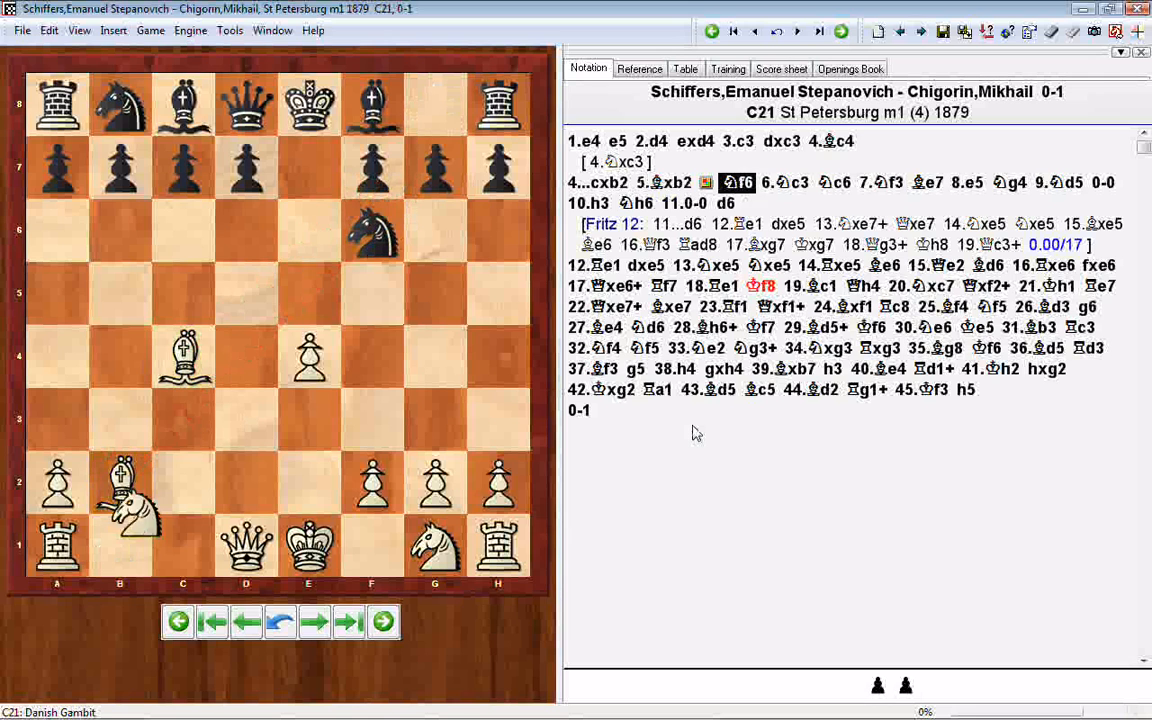
key("Right")
key("Right")
key("Right")
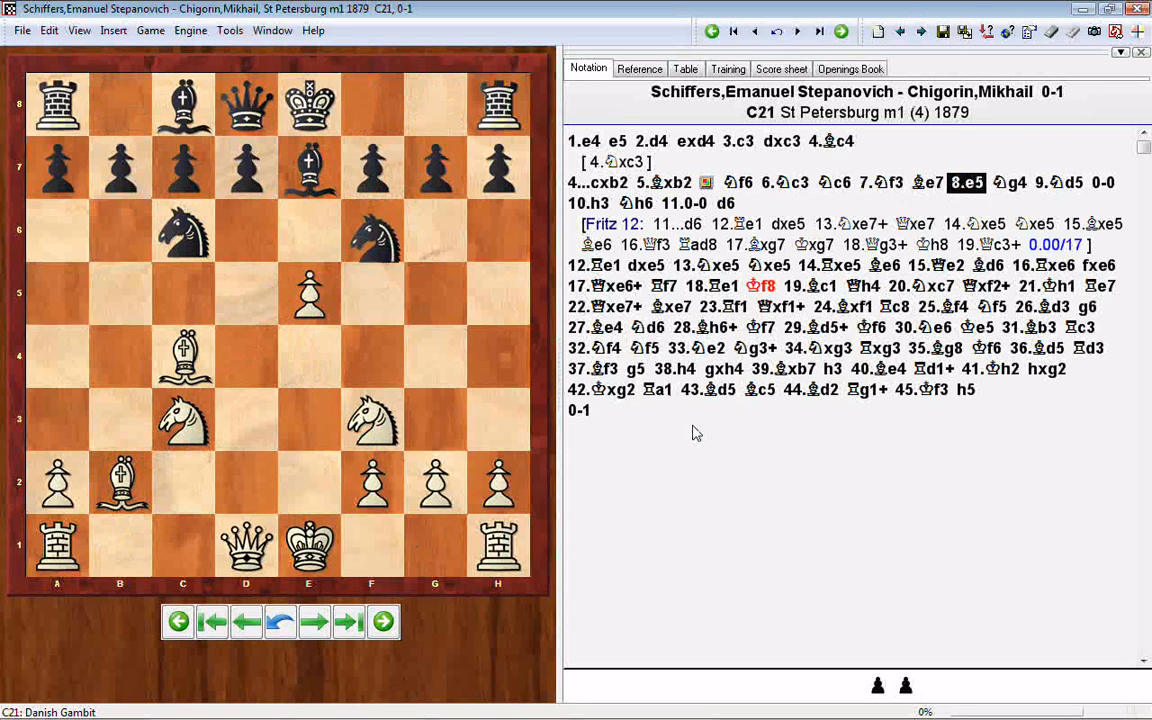
key("Right")
key("Right")
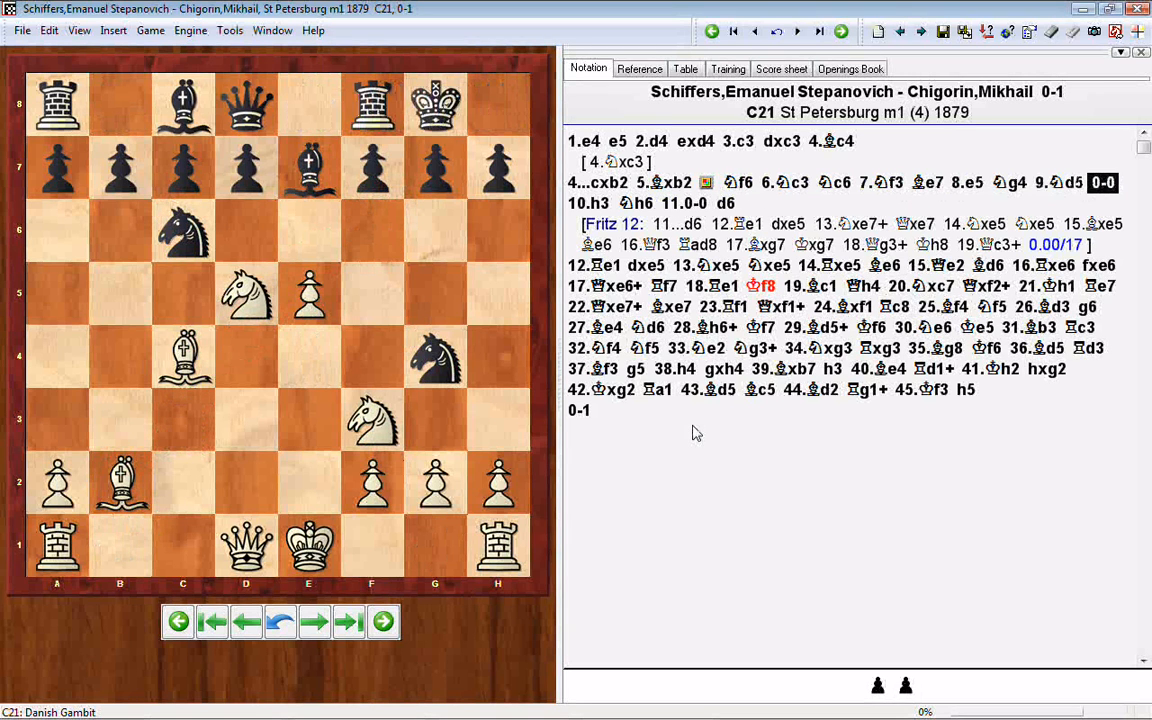
key("Right")
key("Right")
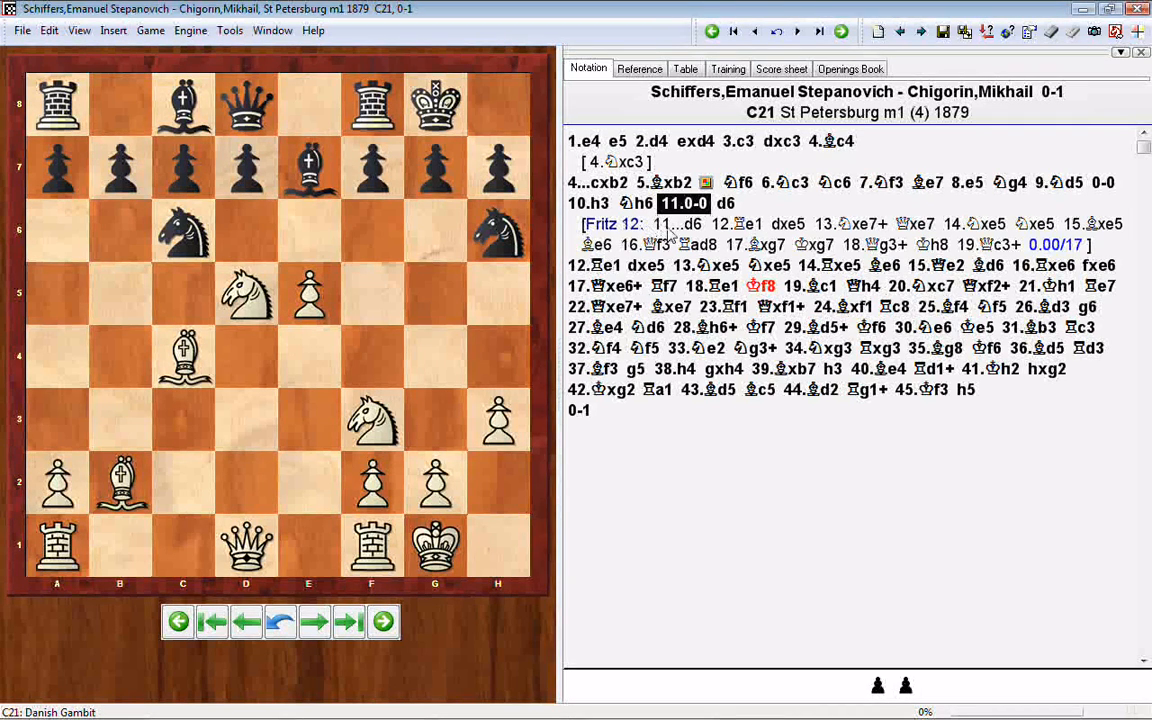
Play through the Fritz 12 variation from 11...d6 to 19.Qc3+
left_click(668, 226)
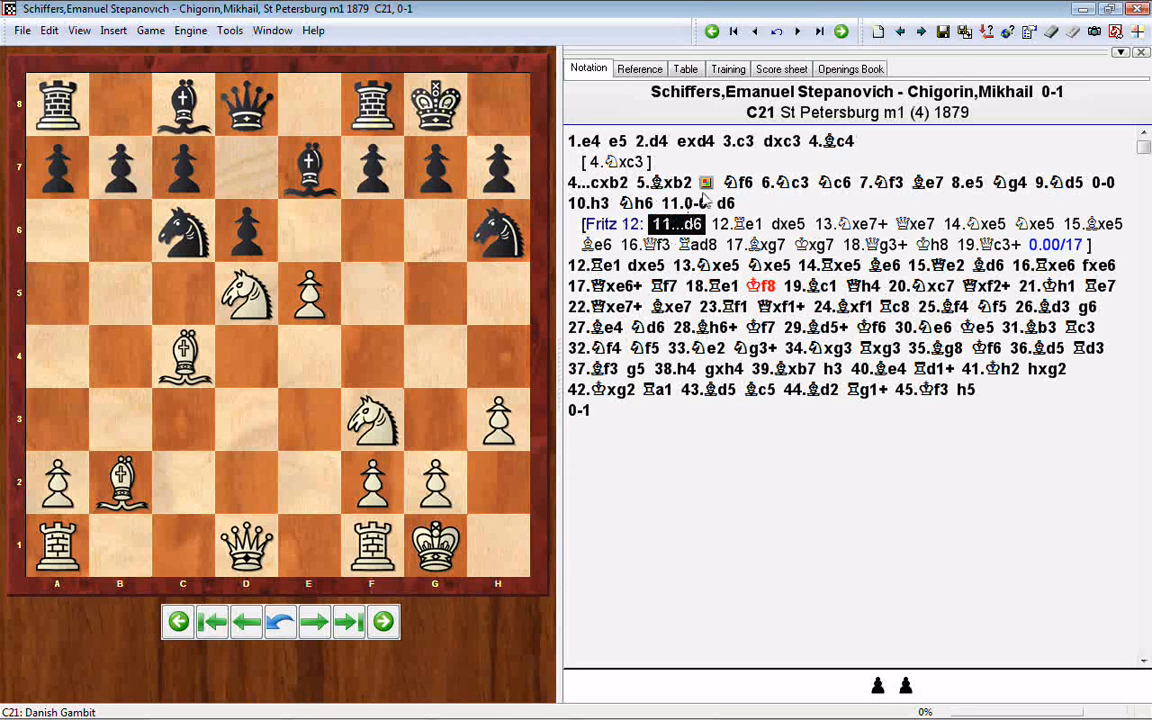
key("Right")
key("Right")
key("Right")
key("Right")
key("Right")
key("Right")
key("Right")
key("Right")
key("Right")
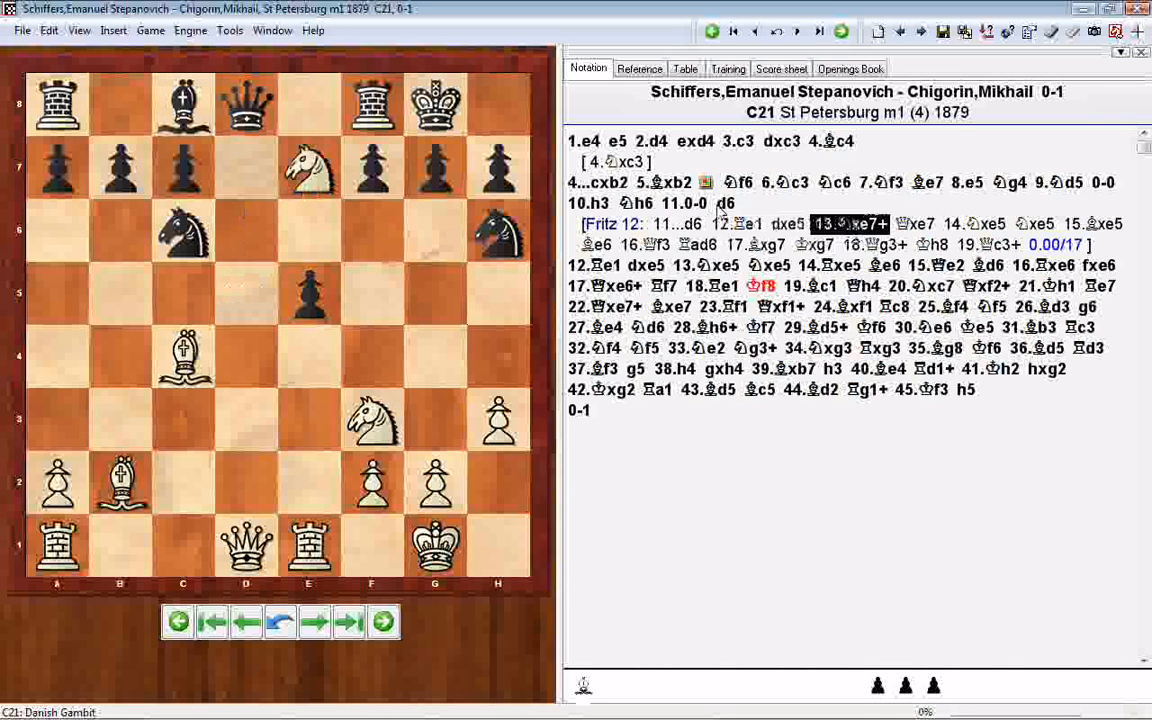
key("Right")
key("Right")
key("Right")
key("Right")
key("Right")
key("Right")
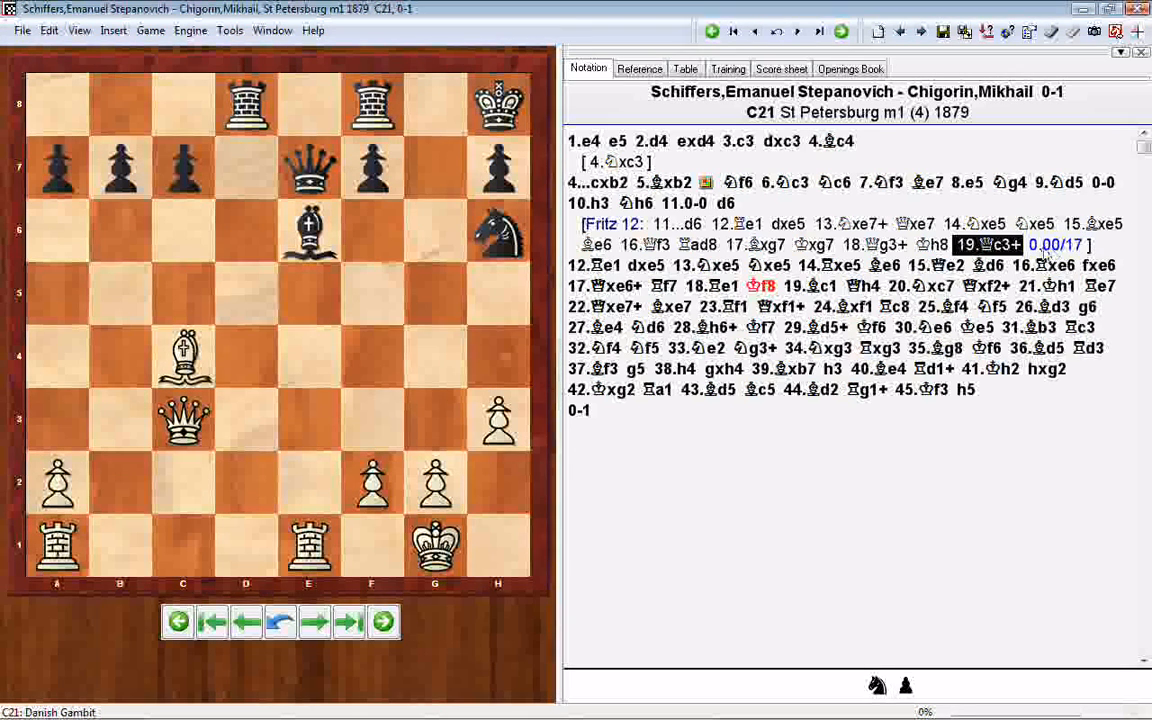
Go back to 11.0-0 and continue with the main-line move 11...d6 instead of the annotated variation
left_click(682, 203)
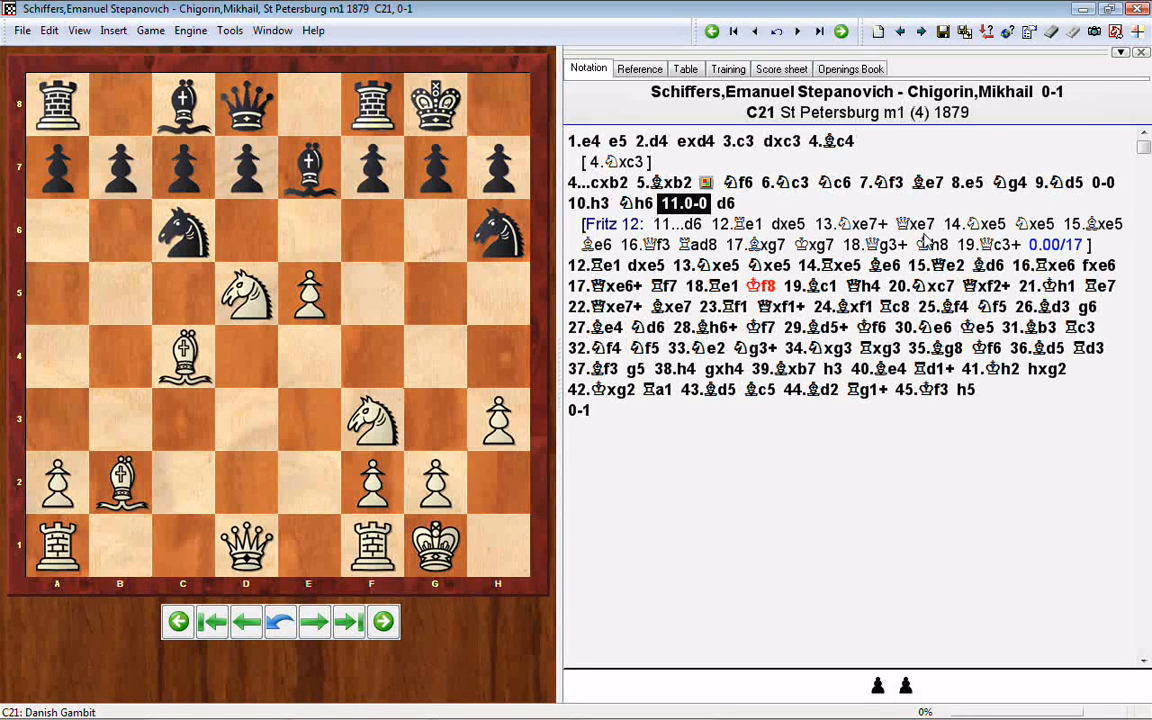
key("Right")
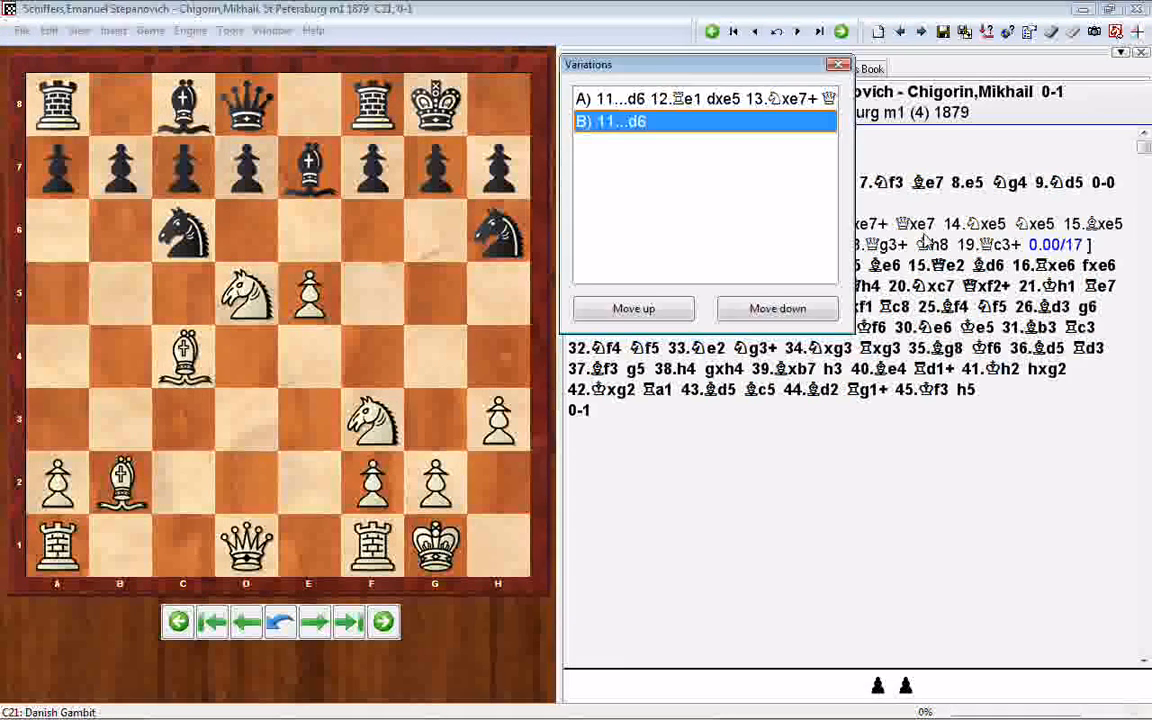
key("Return")
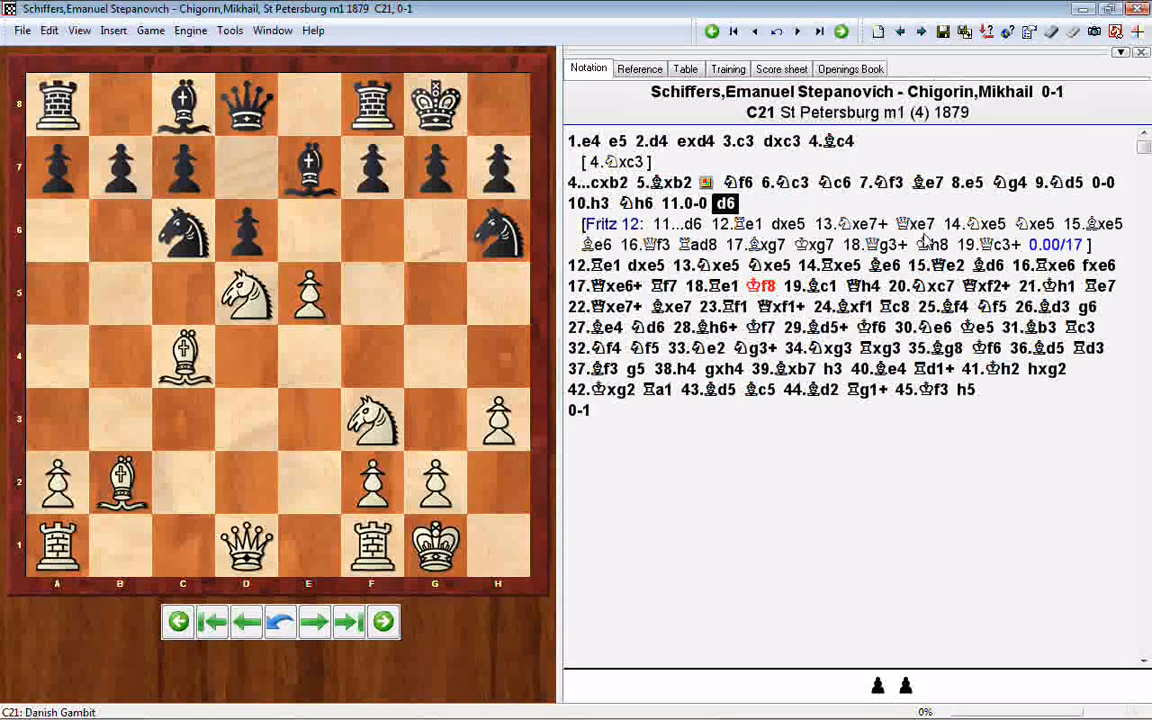
Play through the main line from 12.Re1 to 18...Kf8, reviewing the position before and after Black's king move
key("Right")
key("Right")
key("Right")
key("Right")
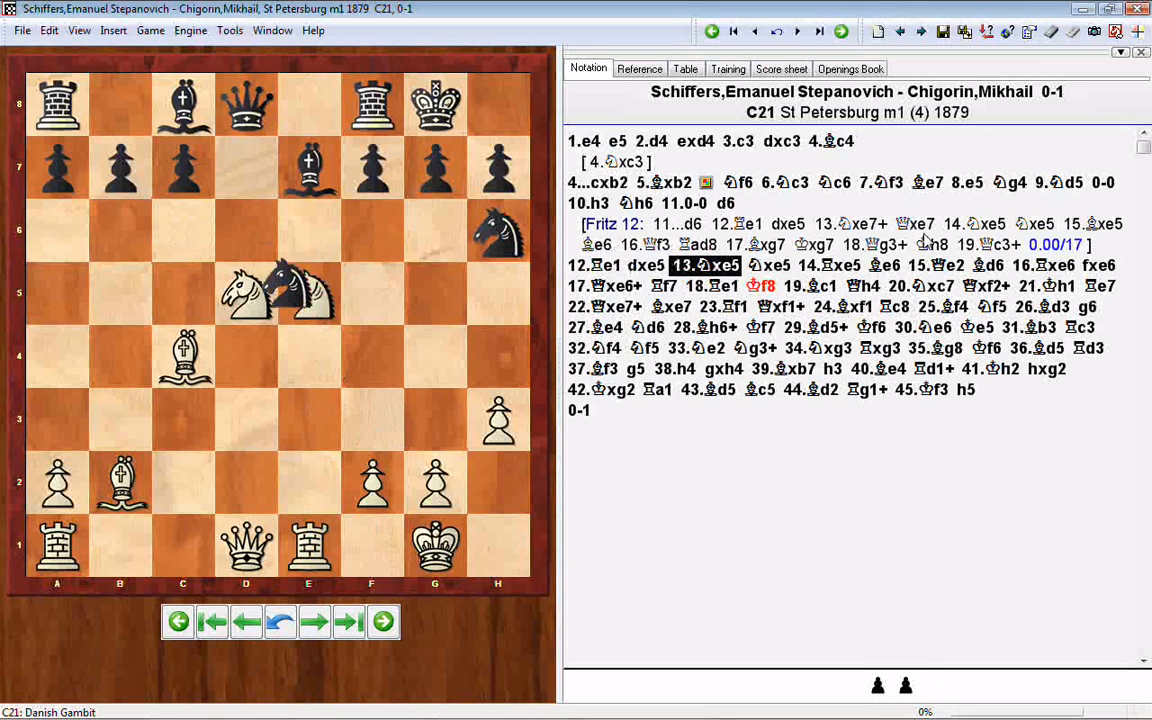
key("Right")
key("Right")
key("Right")
key("Right")
key("Right")
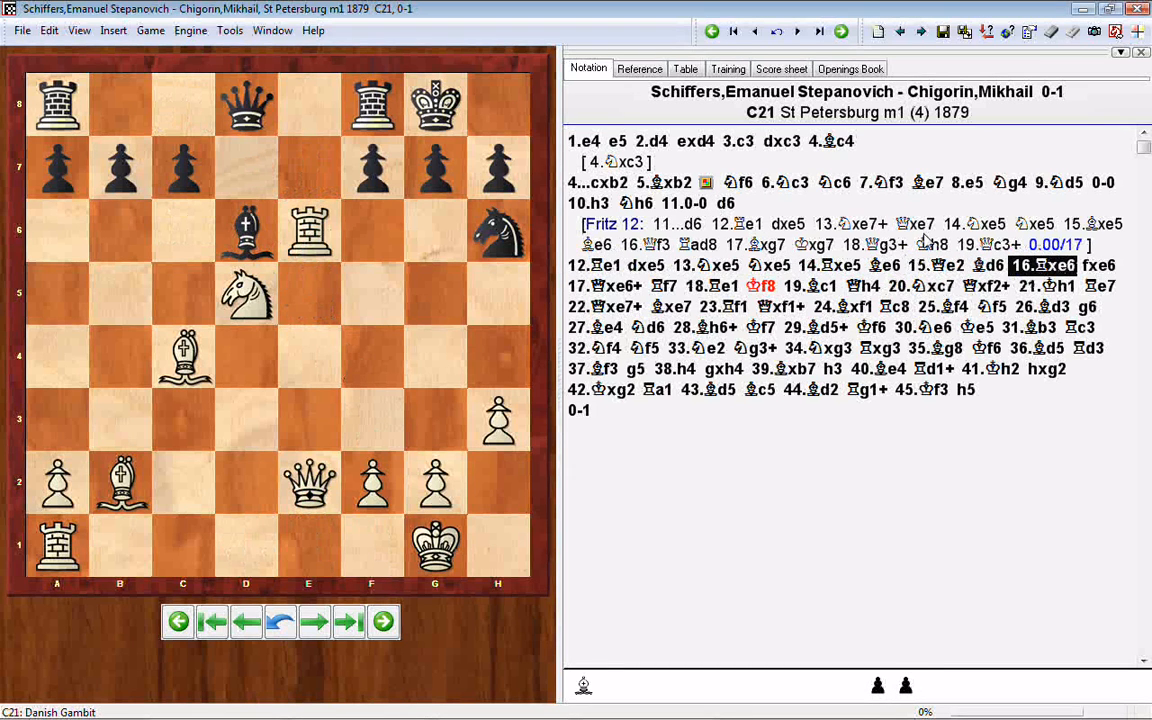
key("Right")
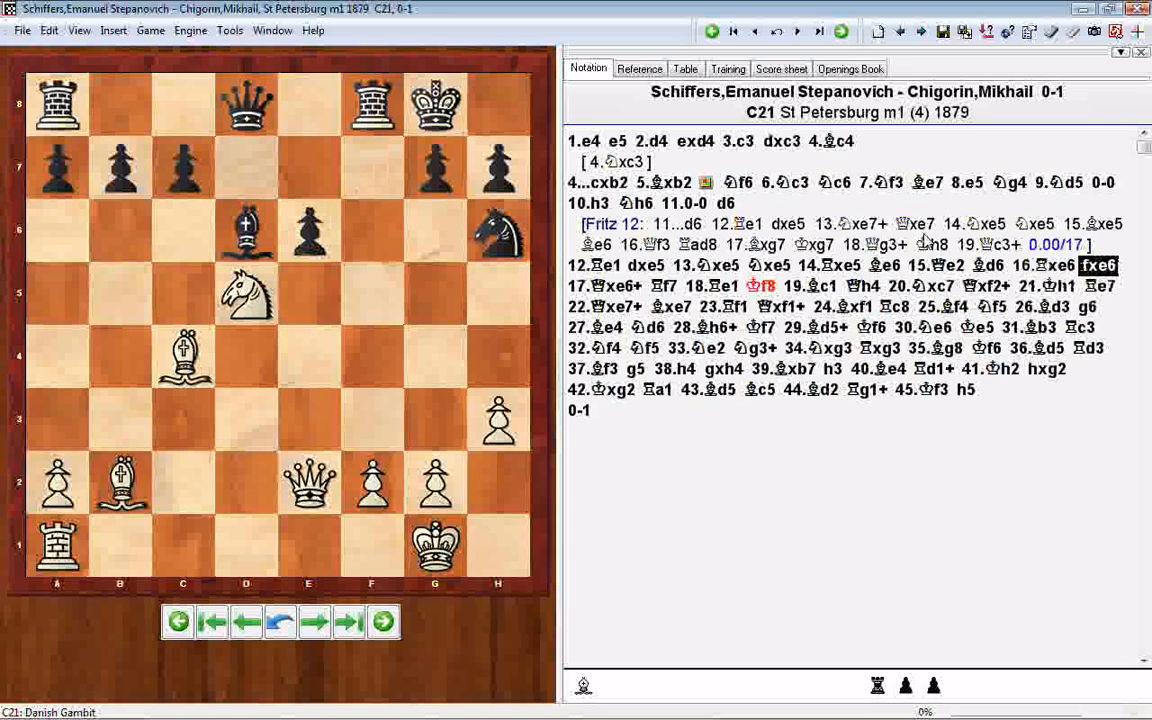
key("Right")
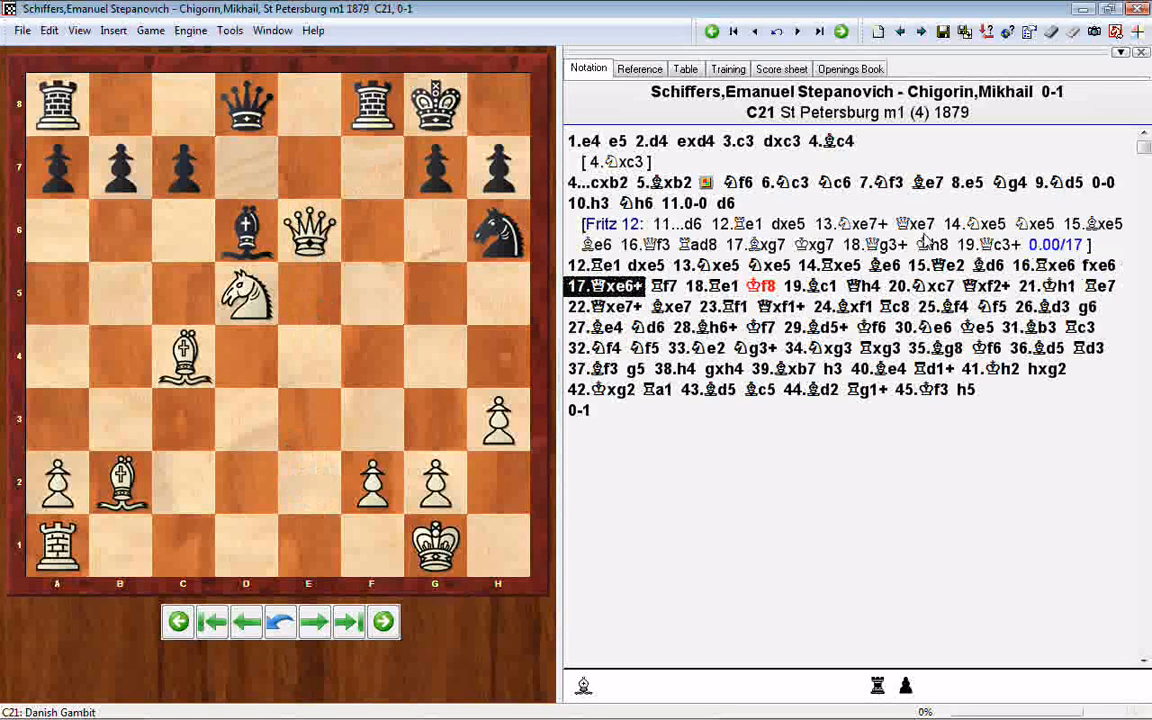
key("Right")
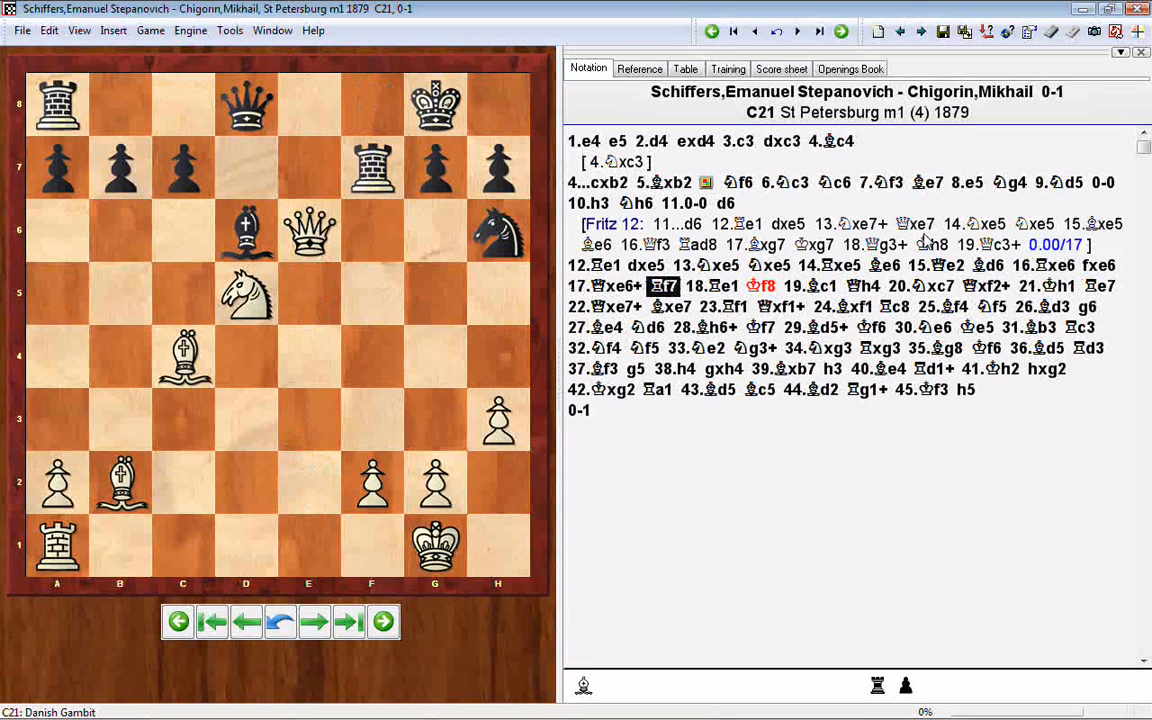
key("Right")
key("Right")
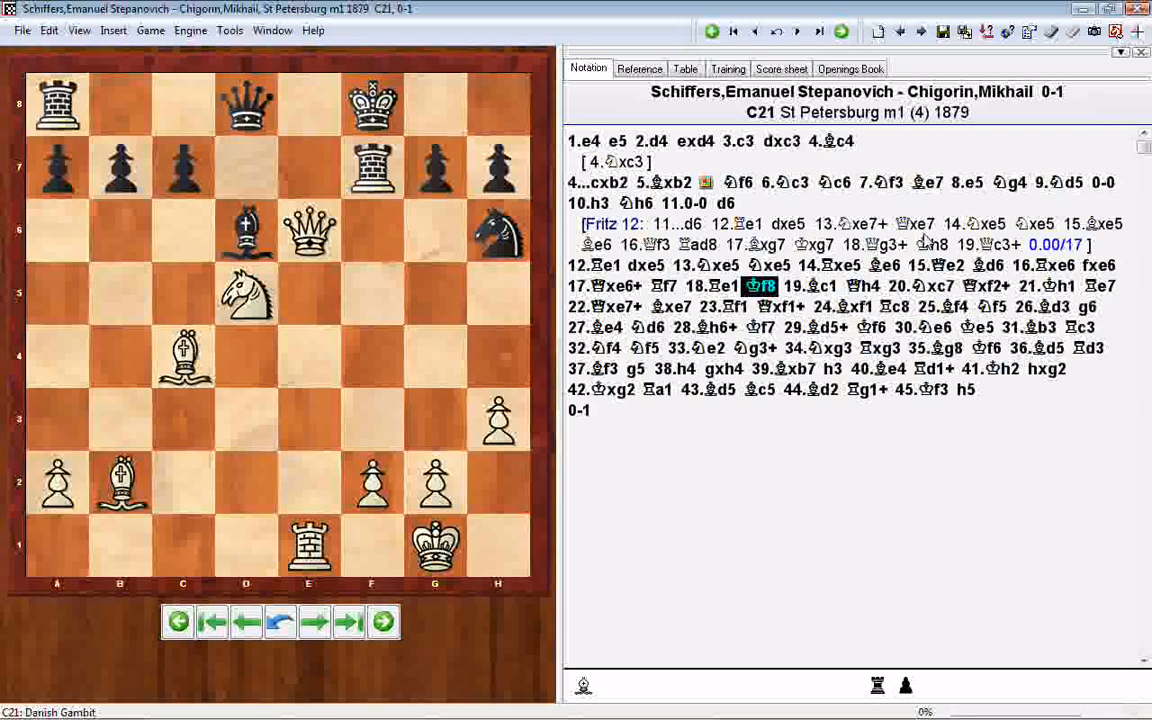
key("Left")
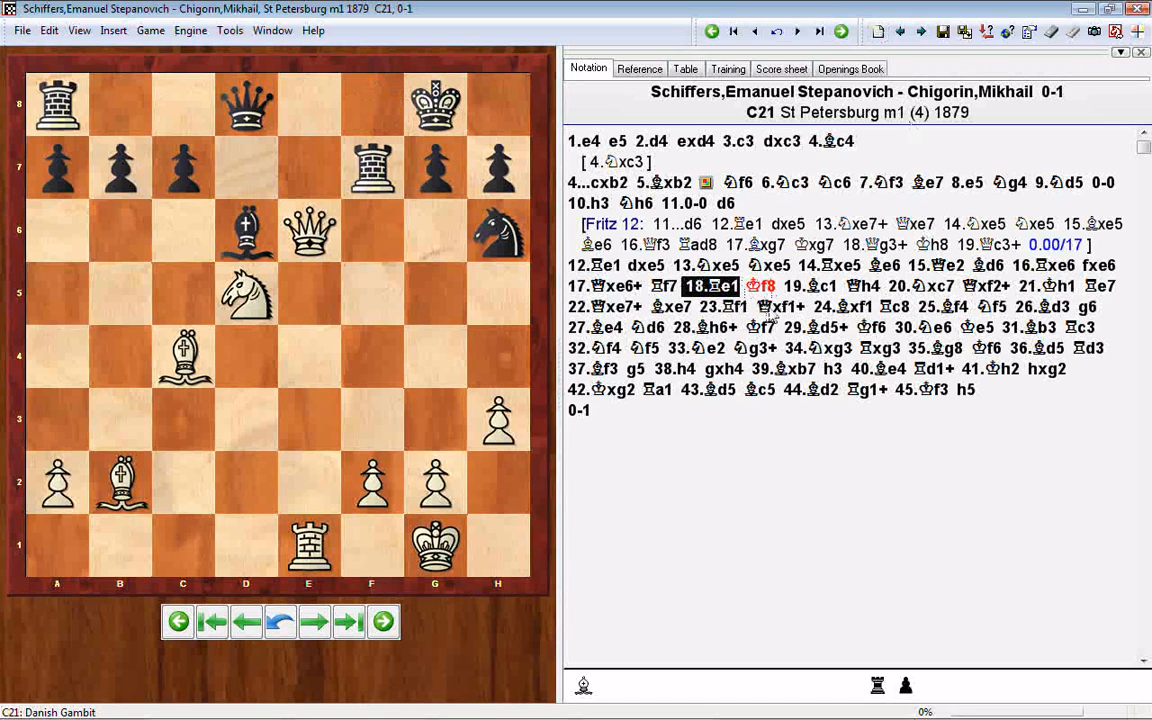
key("Right")
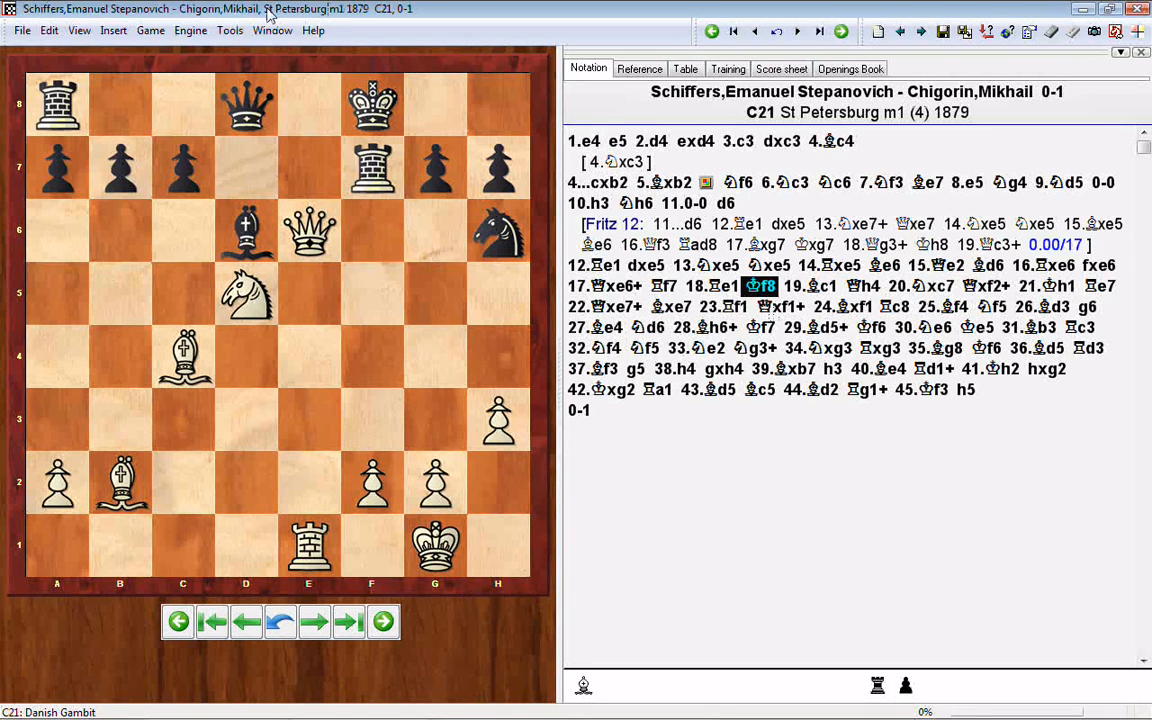
left_click(193, 32)
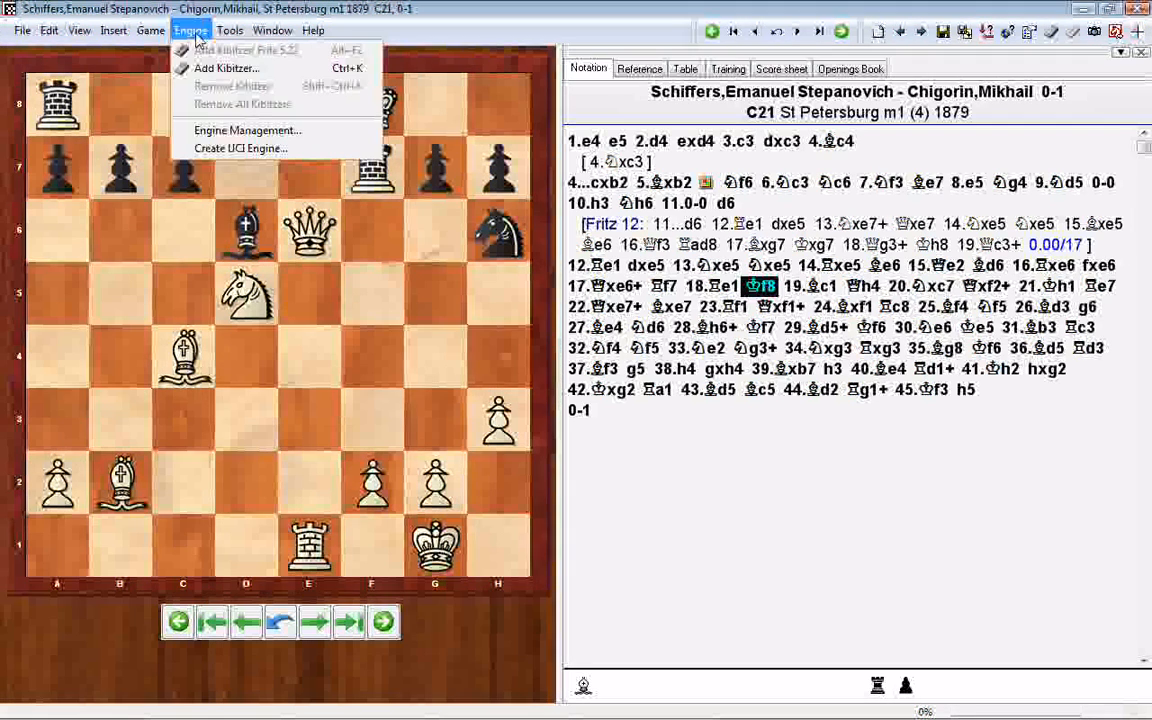
left_click(254, 72)
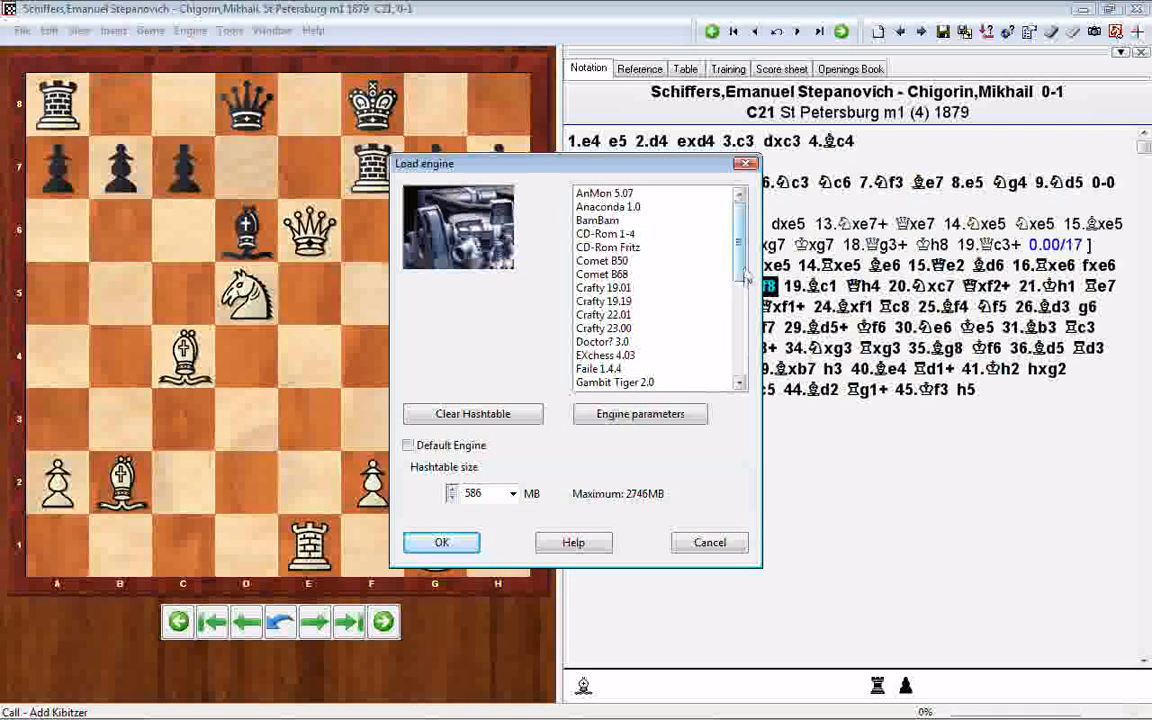
mouse_move(738, 268)
left_mouse_down()
mouse_move(739, 330)
mouse_move(740, 250)
left_mouse_up()
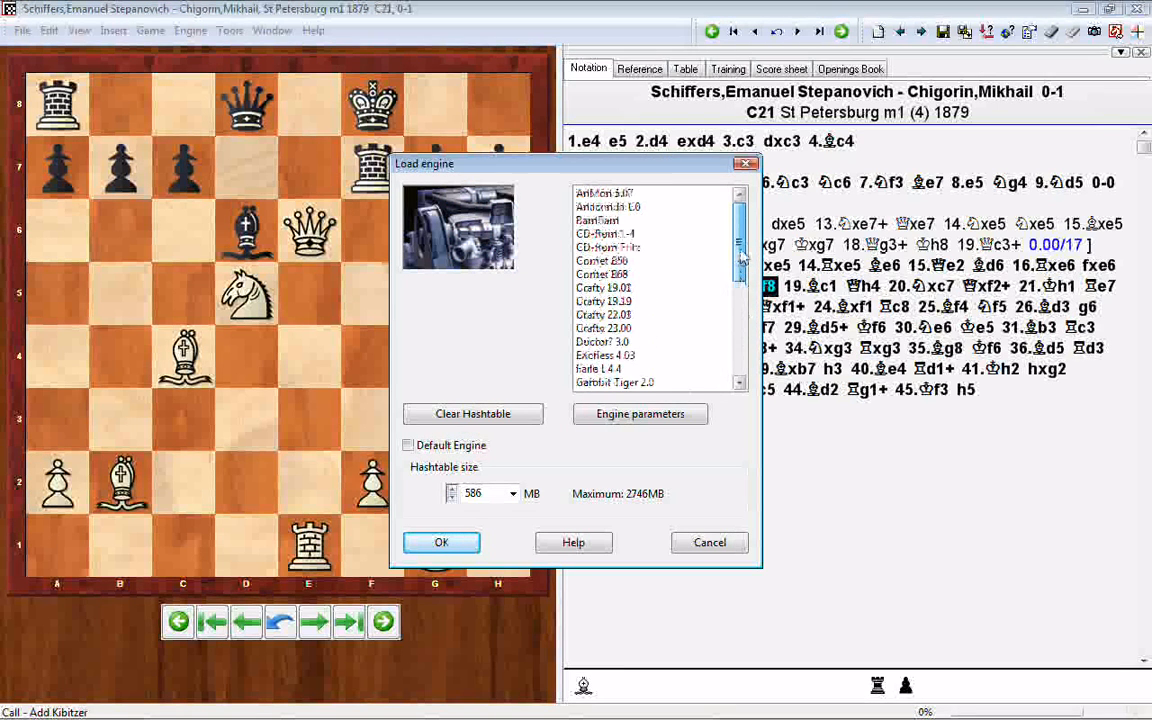
left_click(690, 544)
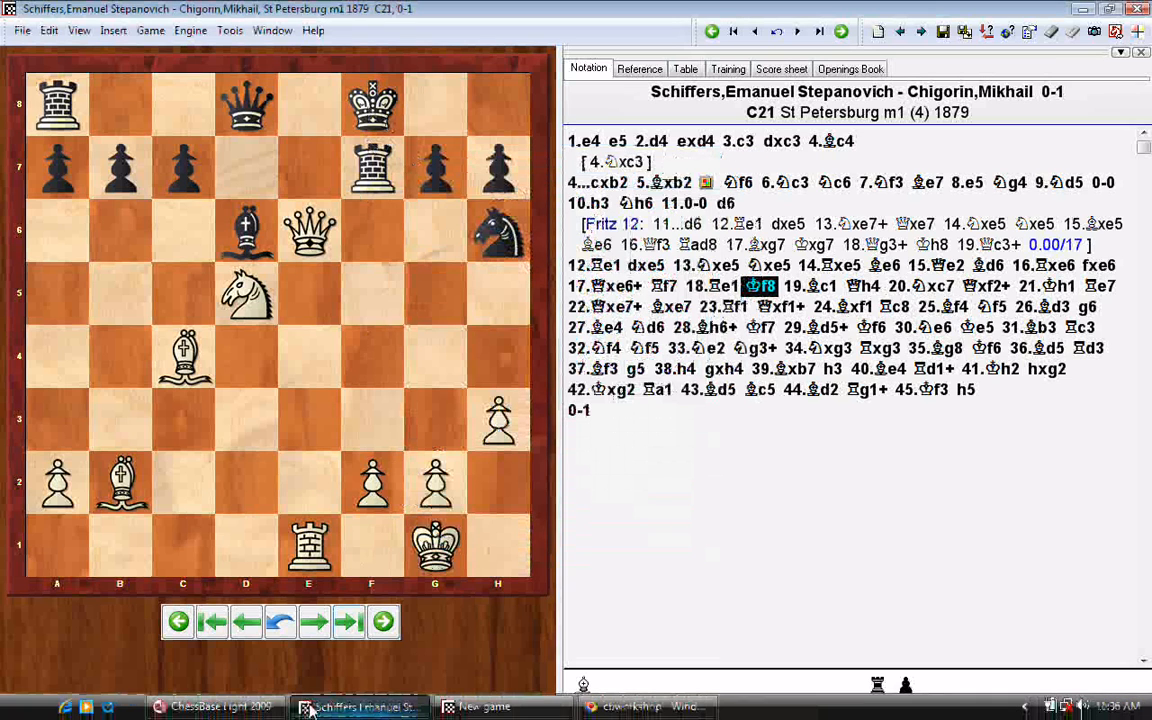
Close the Fritz kibitzer in the New game window and return to the 1879 St Petersburg game
left_click(485, 706)
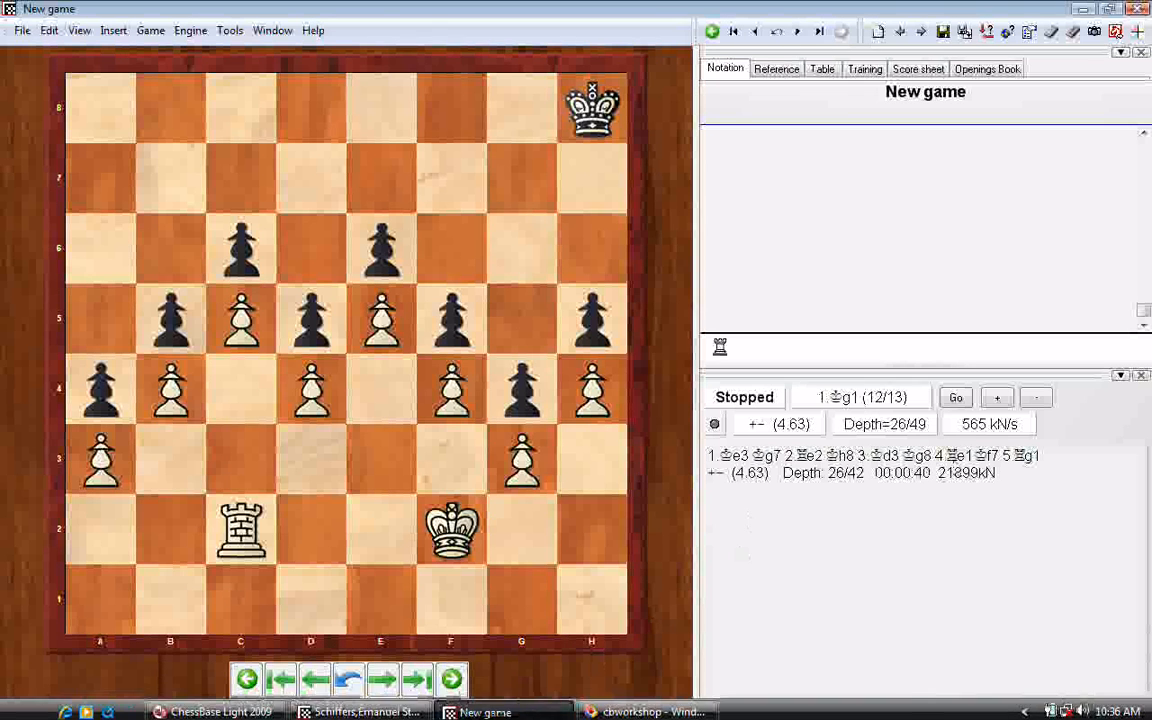
left_click(1142, 377)
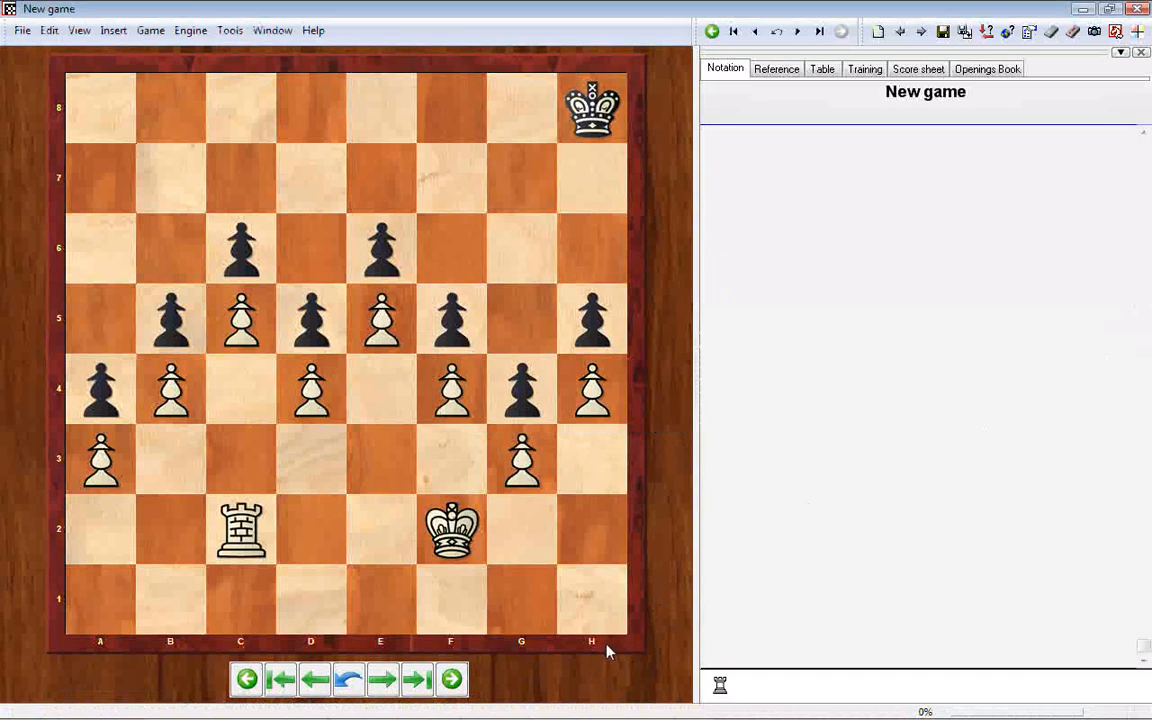
left_click(335, 707)
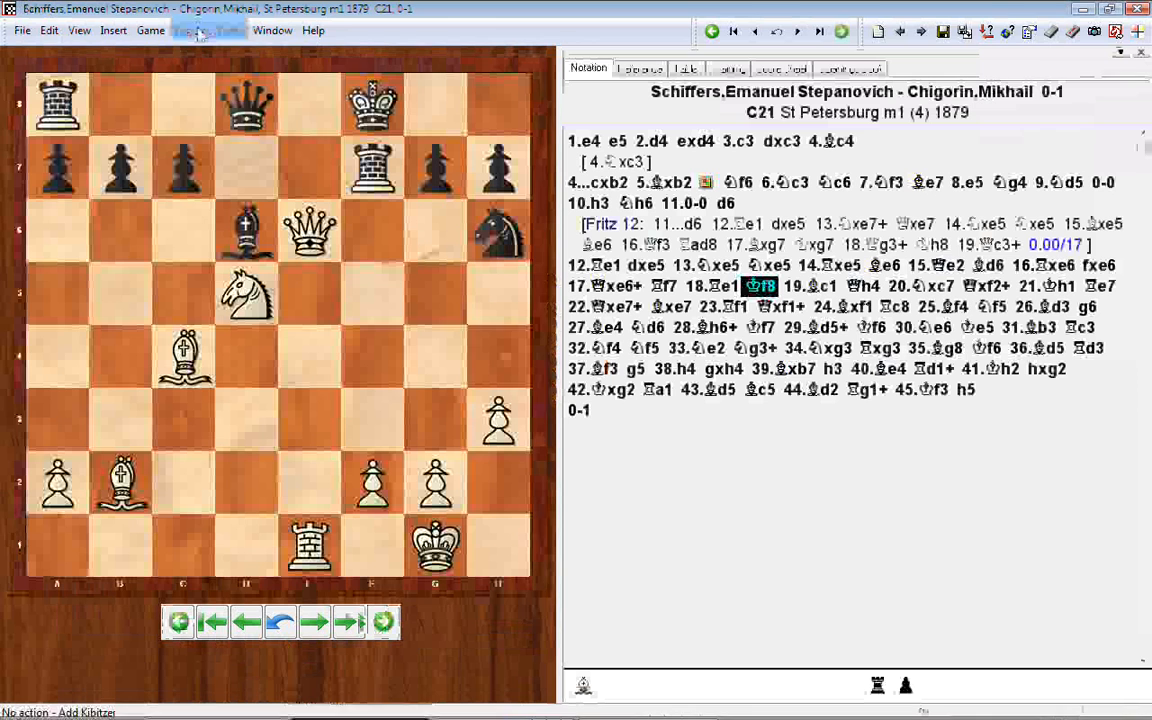
Start the default Fritz 5.32 kibitzer on the position after 18...Kf8 and enlarge the notation pane to show all moves
left_click(190, 30)
left_click(213, 49)
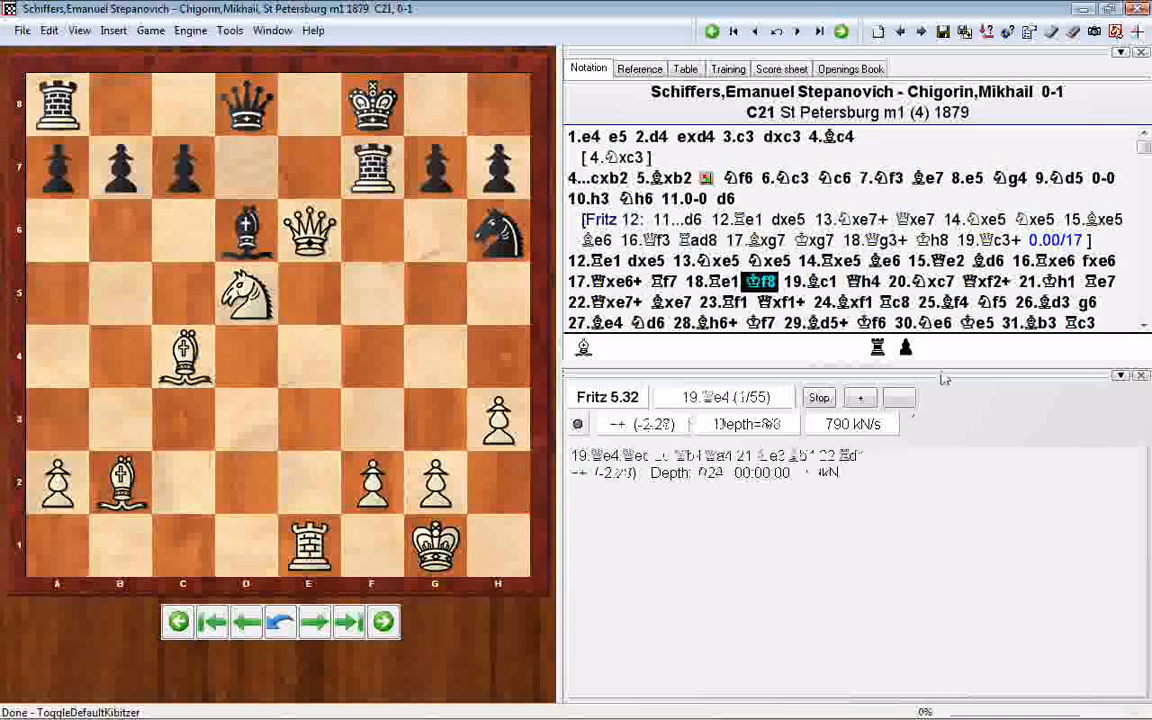
left_click_drag(944, 368, 941, 470)
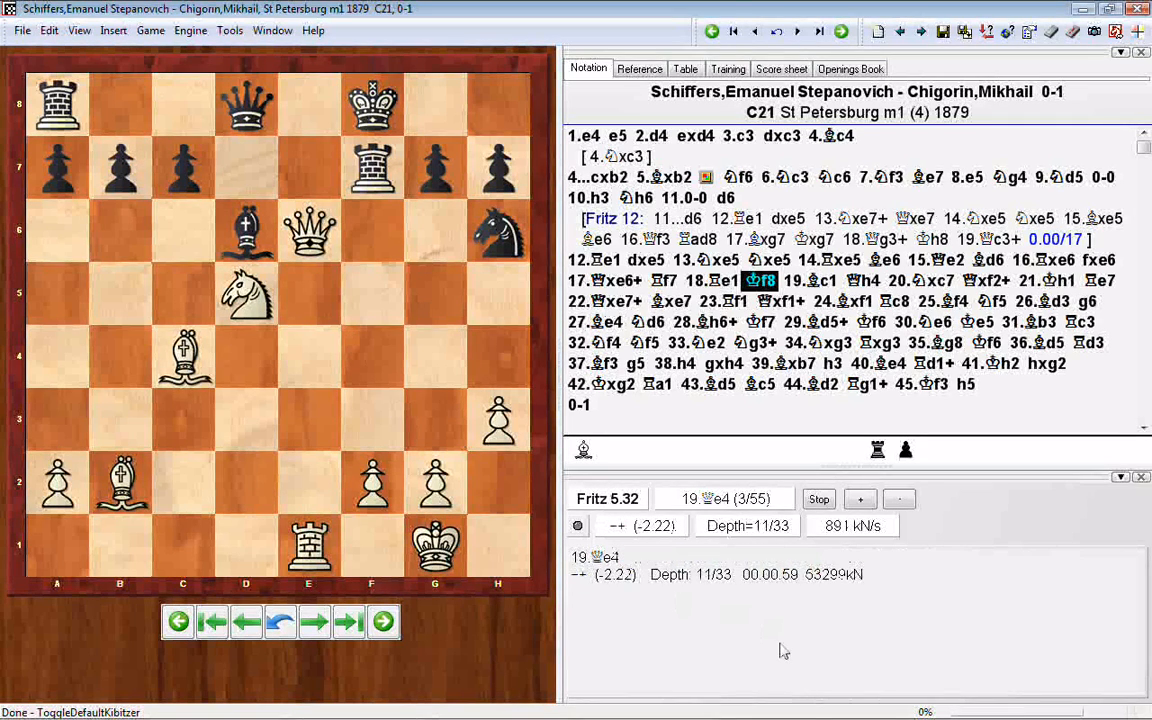
Step between the positions after 18...Kf8 and 19.Bc1 to compare the Fritz 5.32 evaluations
key("Right")
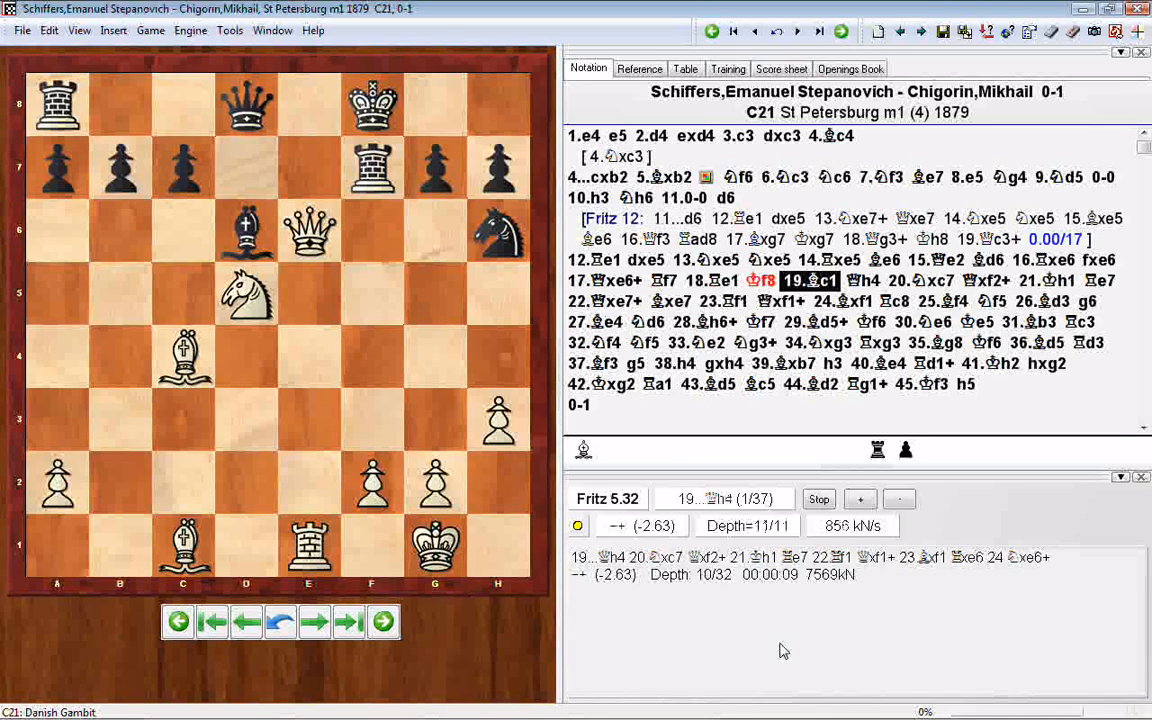
key("Left")
key("Right")
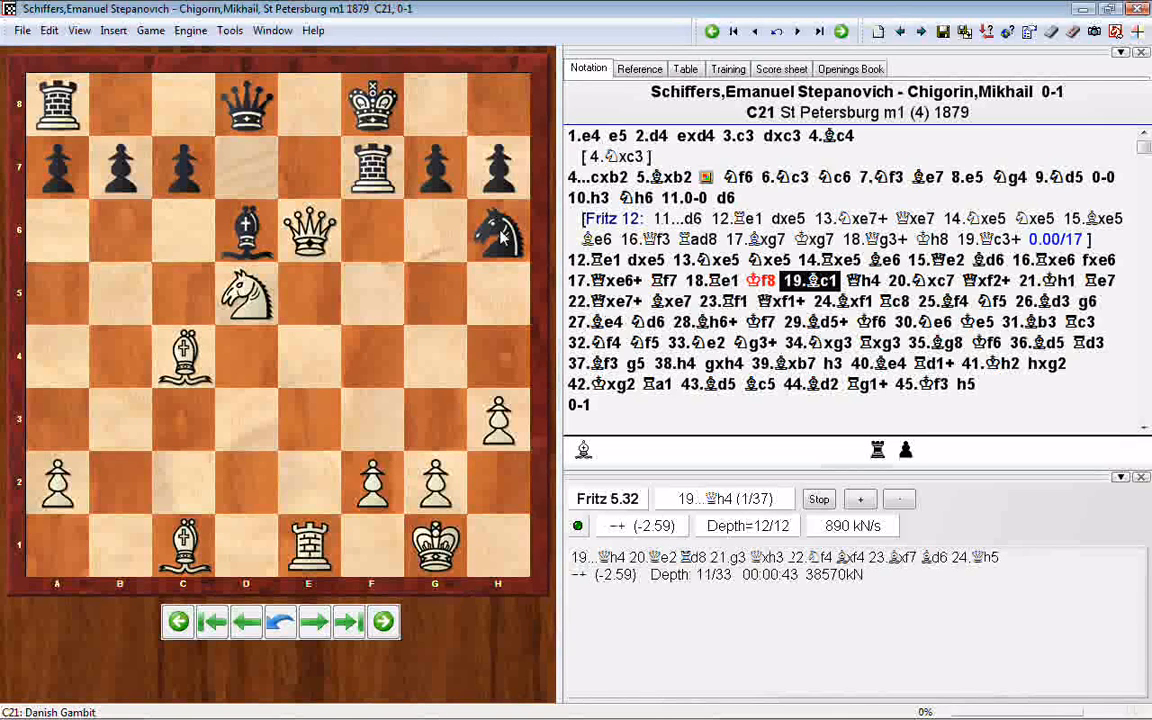
Go back to 18...Kf8 and add the queen retreat 19.Qe2 as a new variation to 19.Bc1
key("Left")
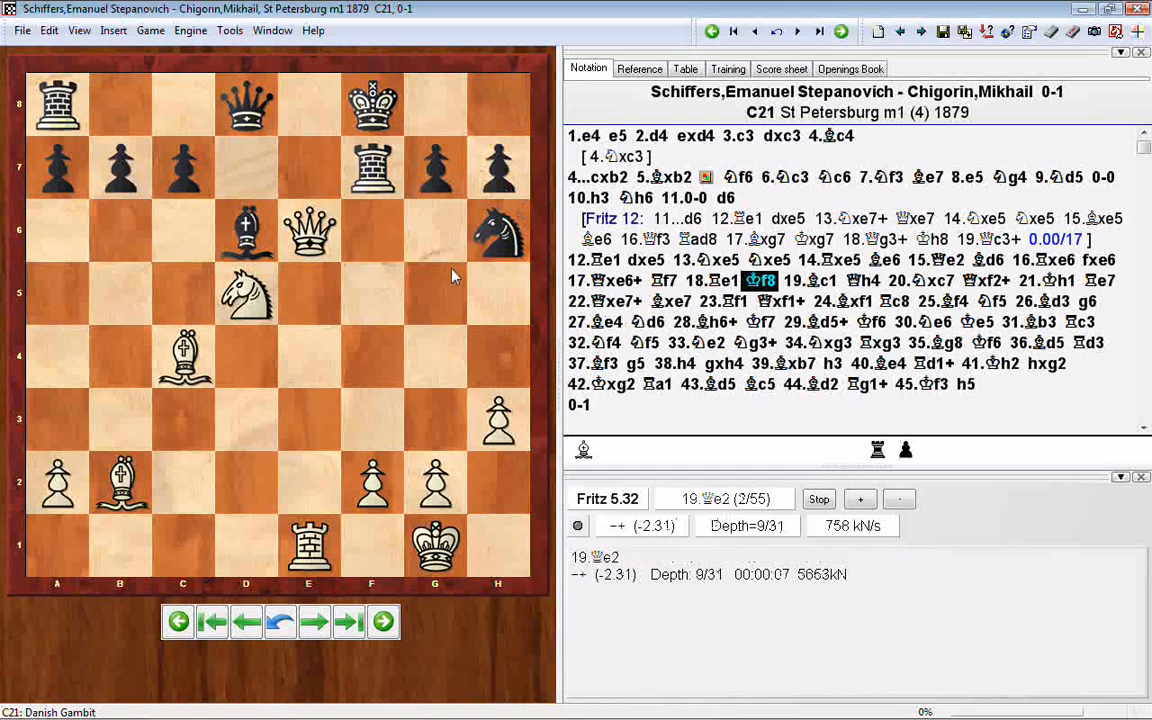
left_click_drag(308, 230, 318, 482)
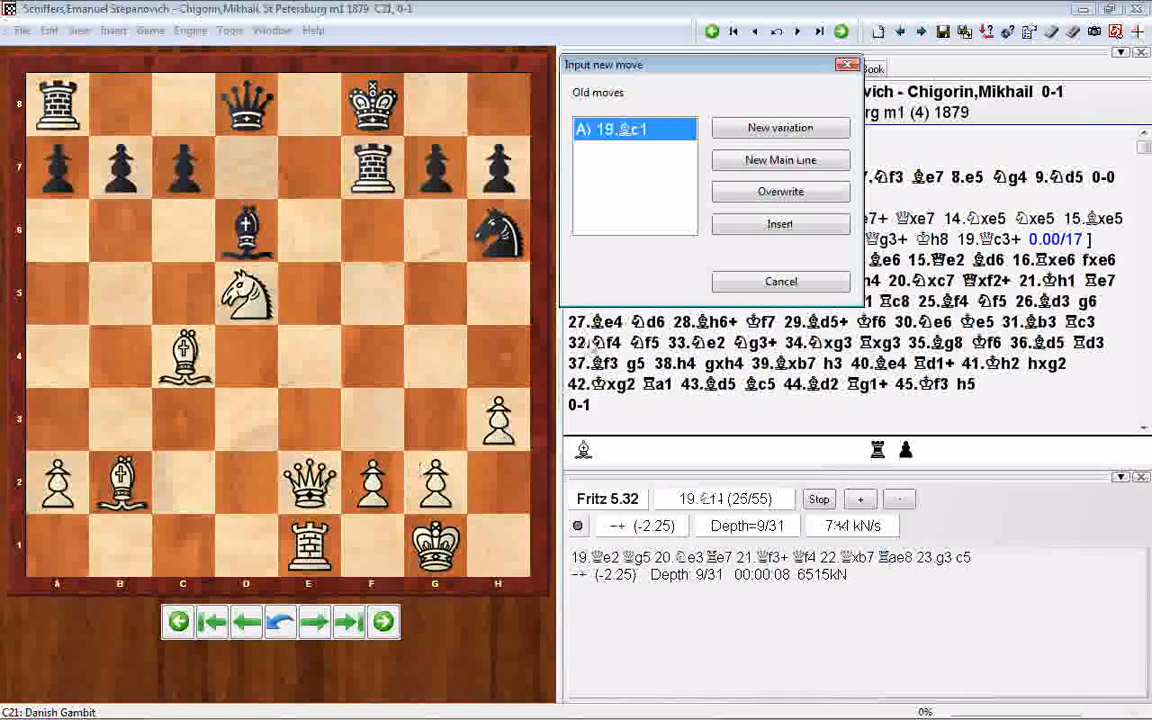
left_click(783, 136)
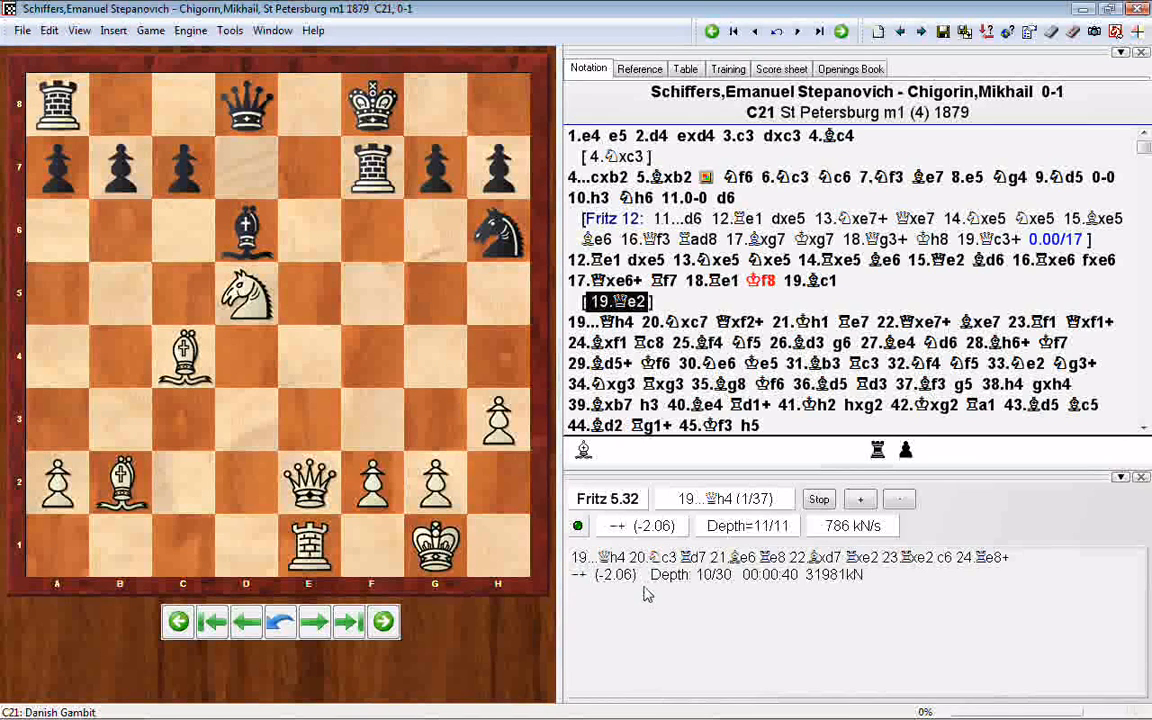
Compare the engine's assessments of 18...Kf8, 19.Qe2 and 19.Bc1, and stop the engine at the position after 18...Kf8
left_click(760, 281)
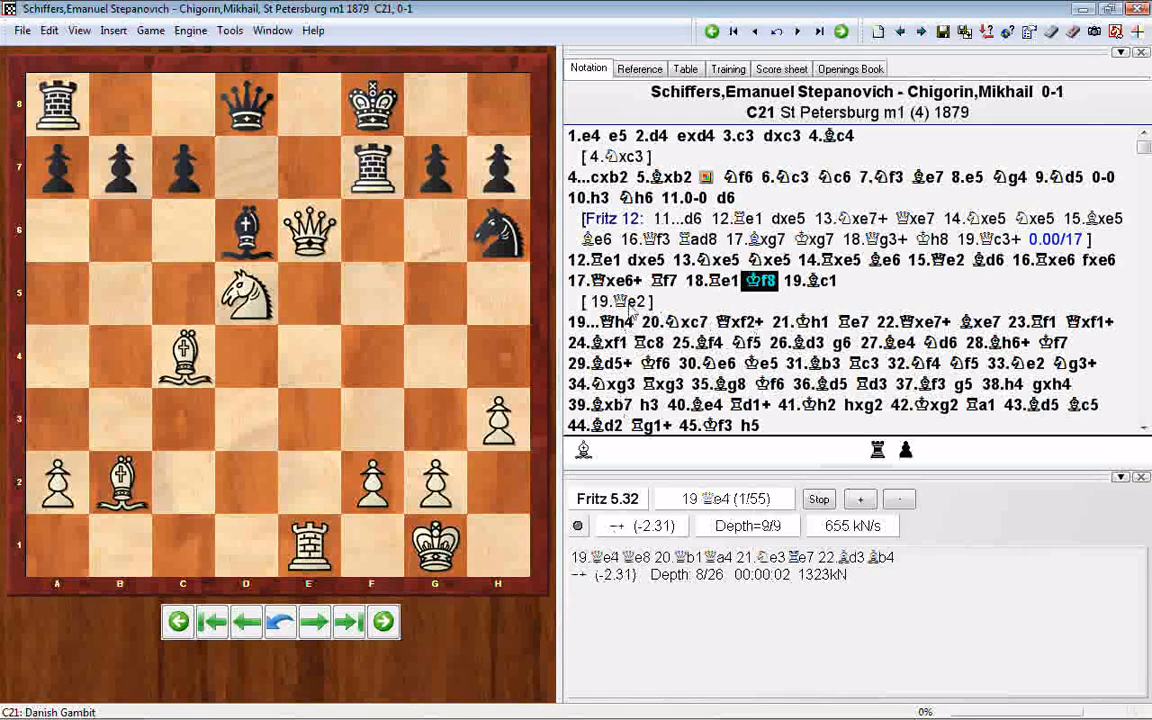
left_click(631, 310)
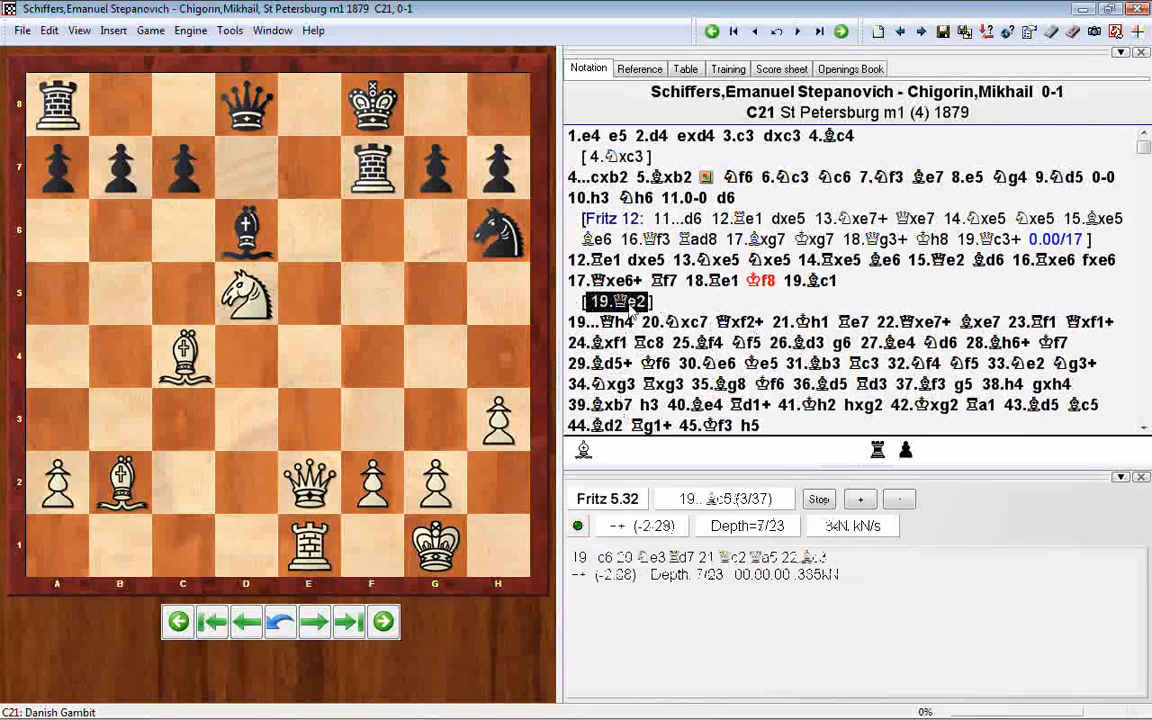
left_click(809, 281)
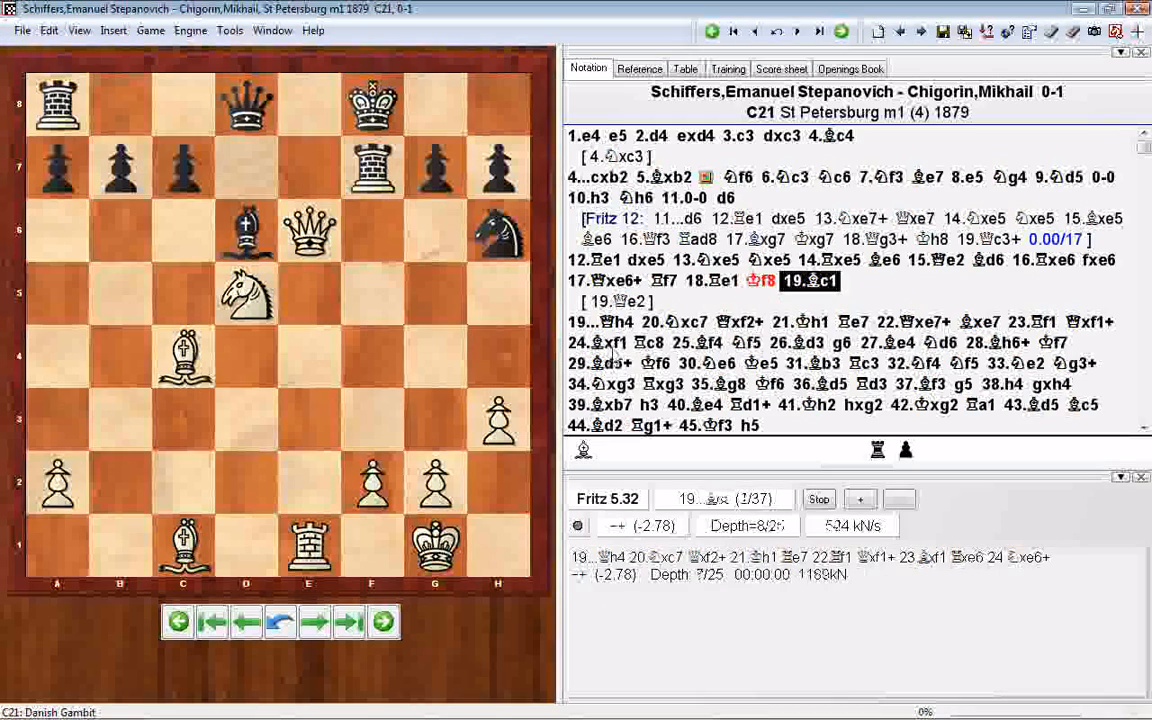
key("Left")
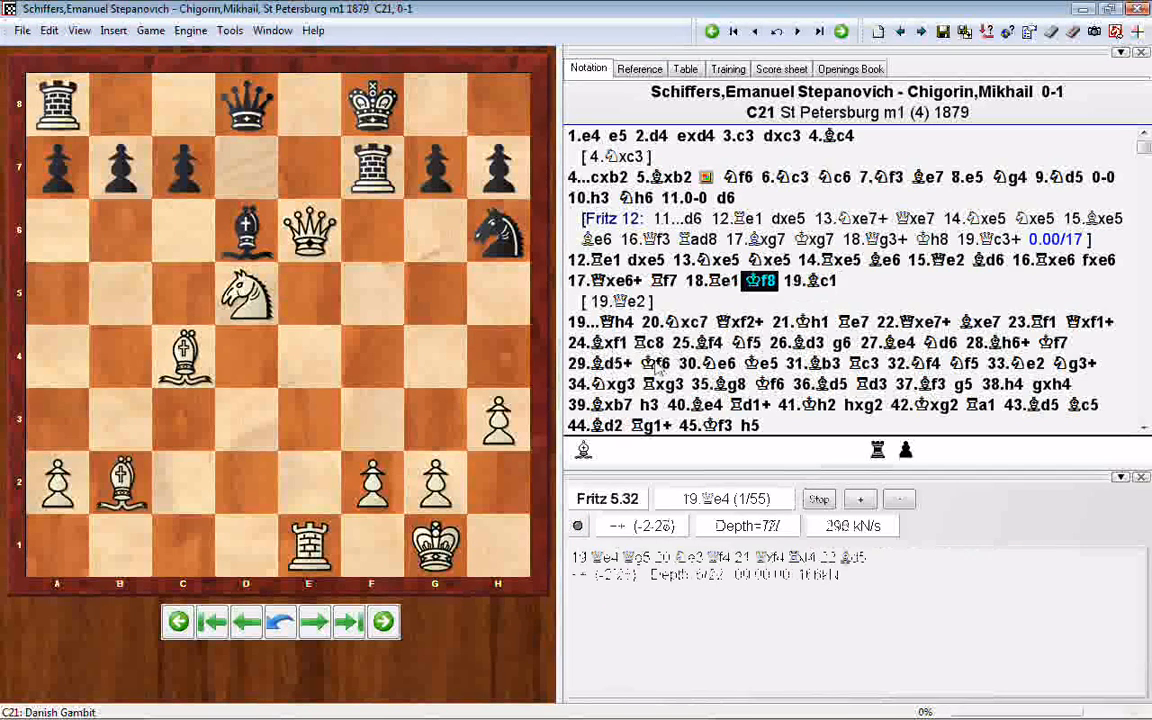
left_click(819, 500)
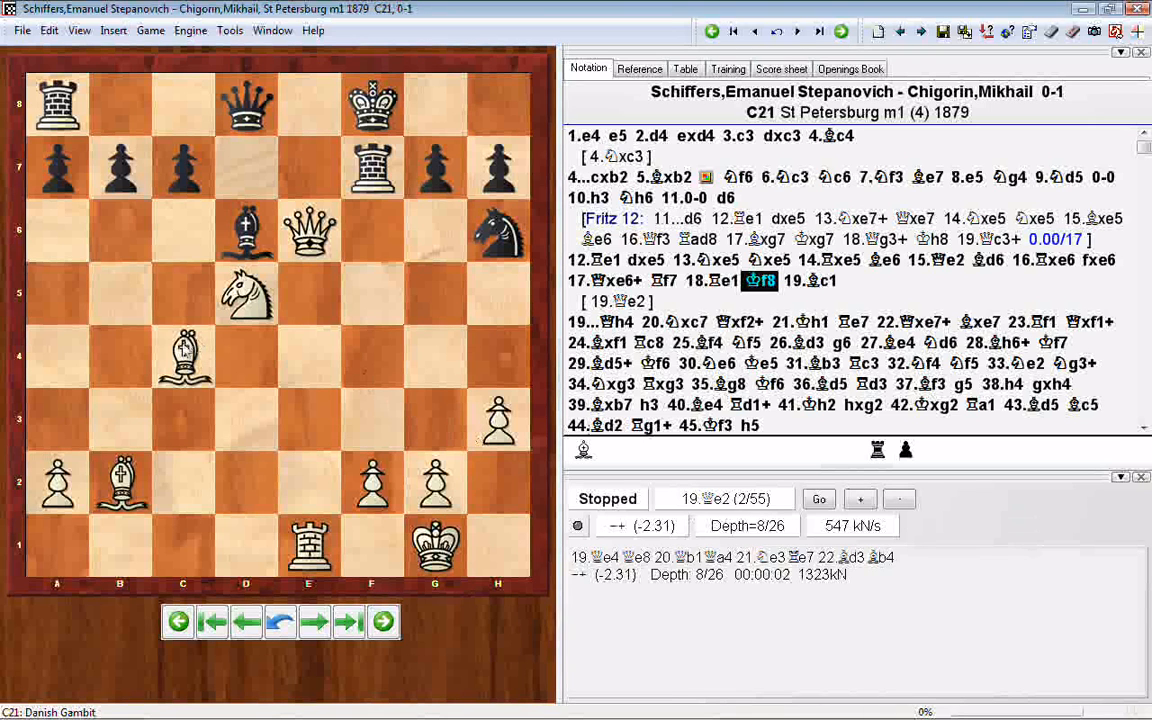
Add 19.Bd3 as a new variation and mark the bishop's threat with a red arrow from d3 to h7
left_click_drag(175, 318, 247, 410)
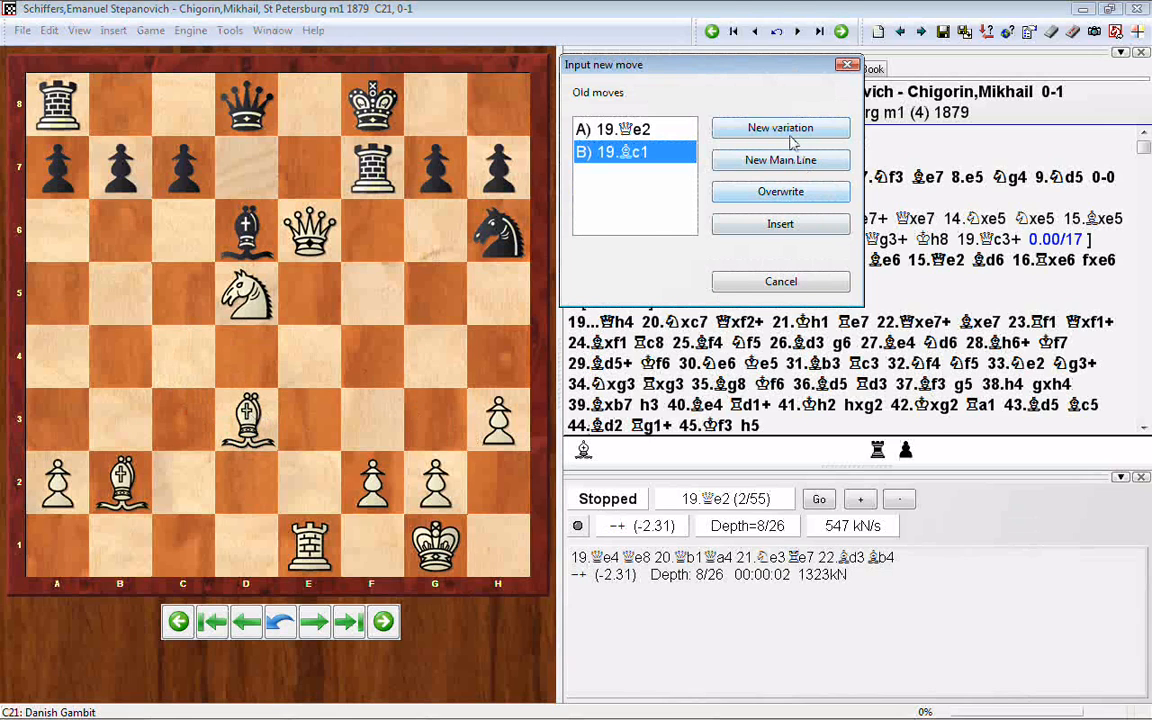
left_click(790, 134)
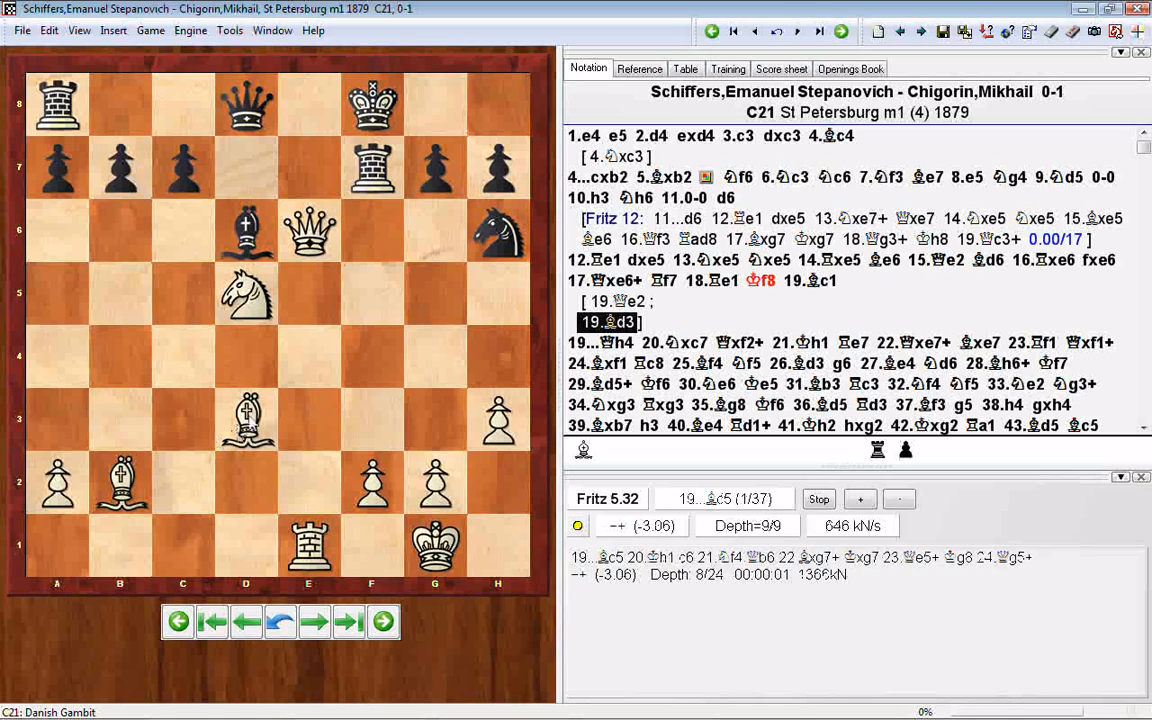
left_click_drag(246, 420, 488, 178)
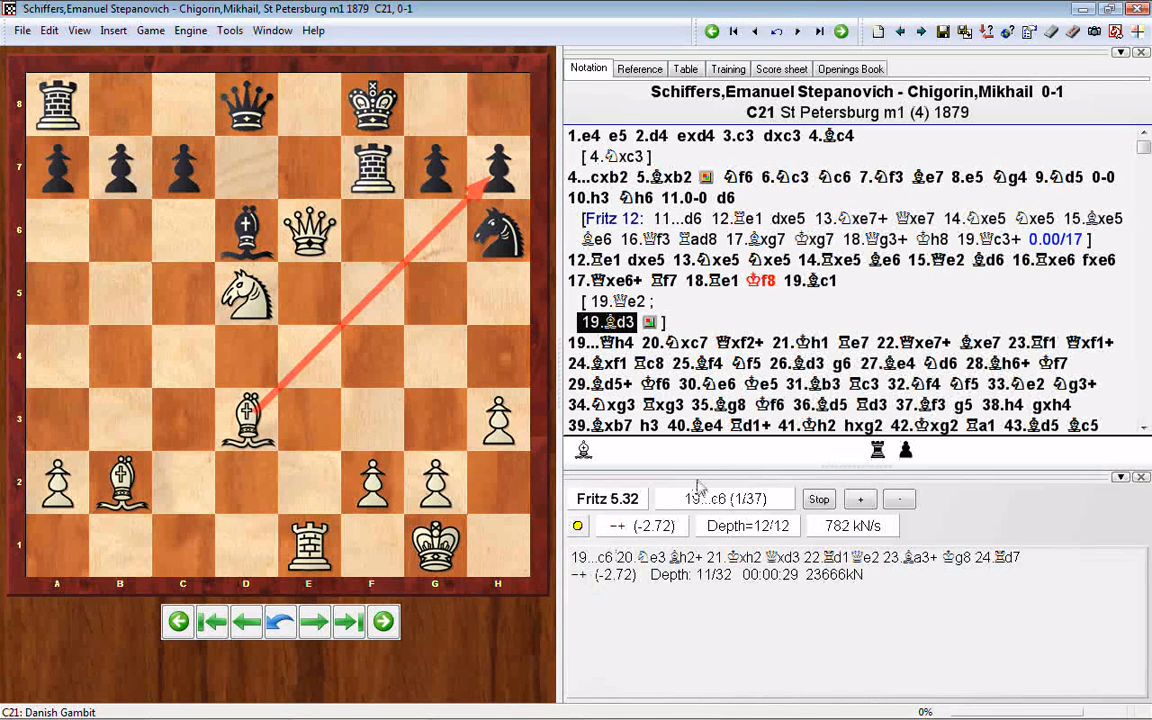
Switch between the positions after 18...Kf8 and 19.Bd3 to compare the engine's evaluations
left_click(764, 282)
left_click(614, 325)
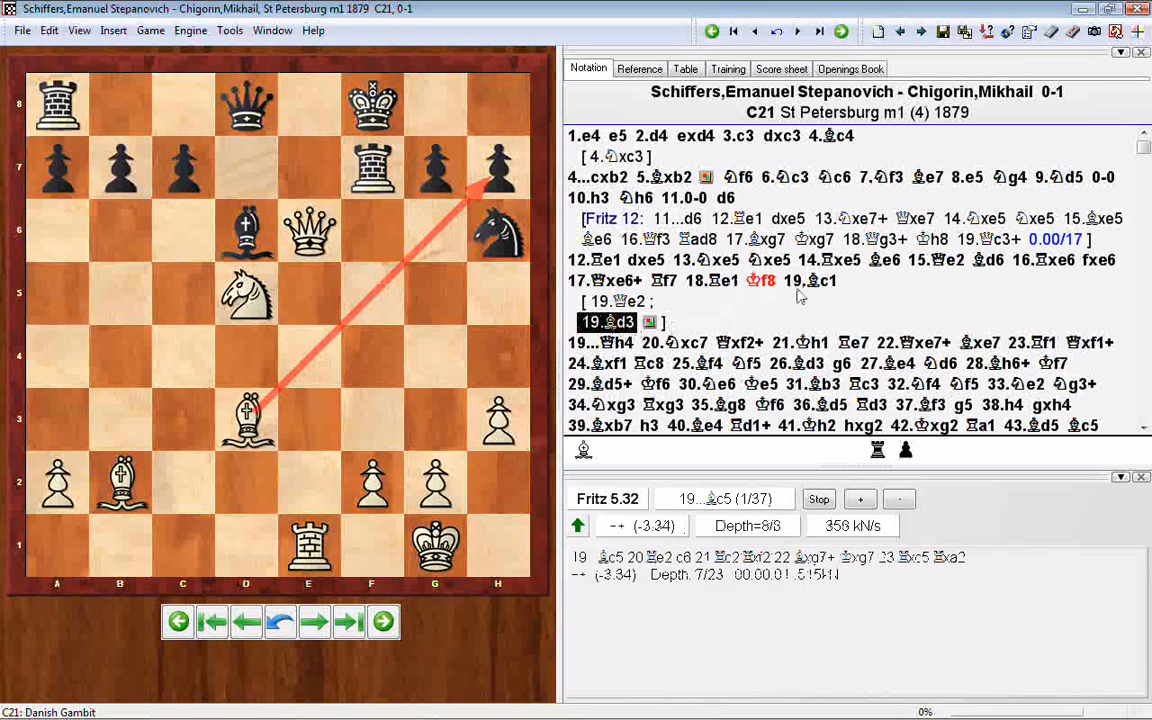
key("Left")
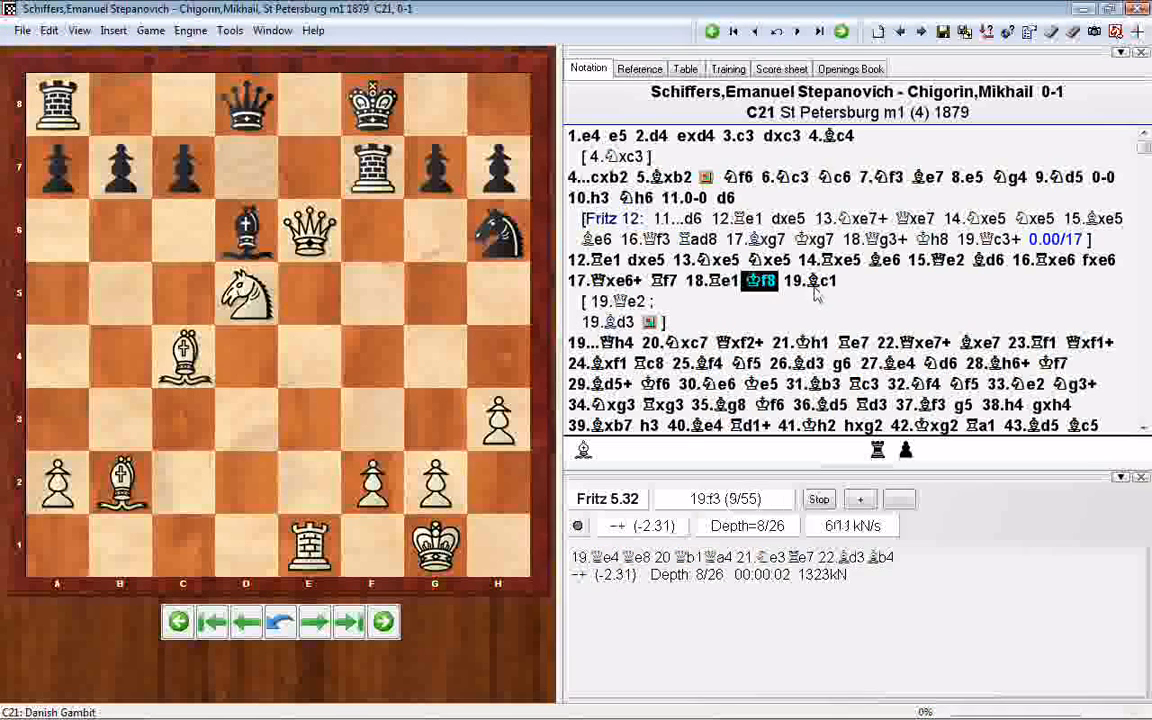
Continue with the main-line move 19.Bc1 instead of the variations and play through the game to 21.Kh1
key("Right")
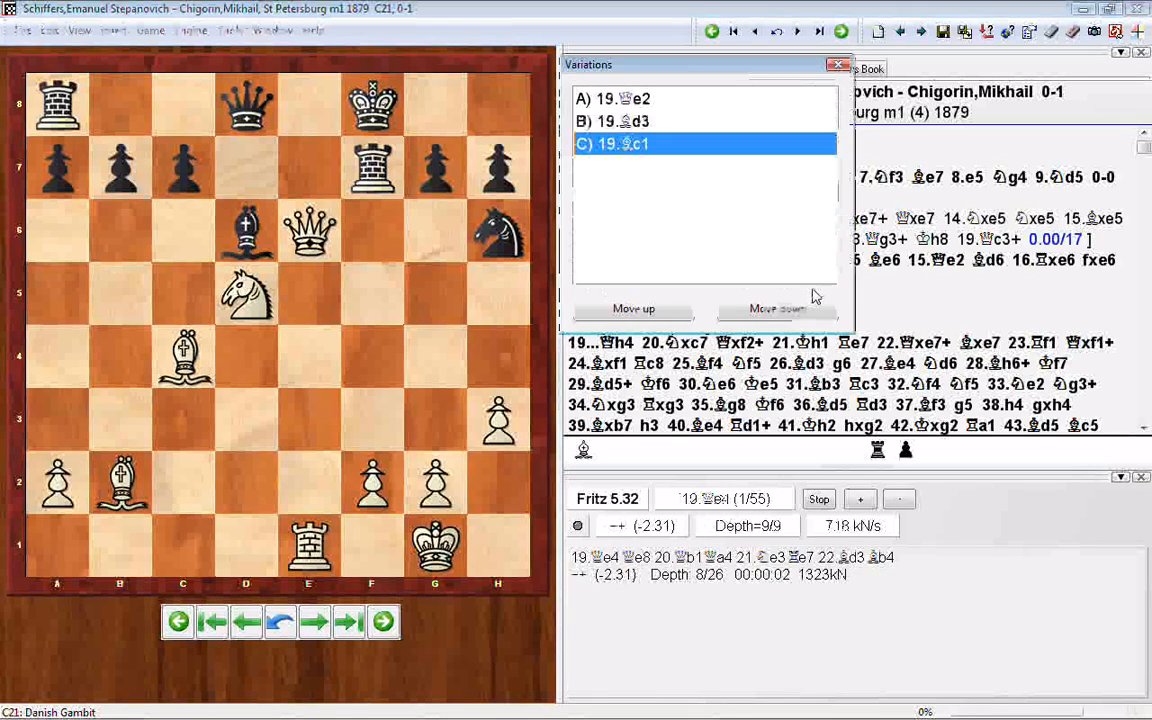
key("Return")
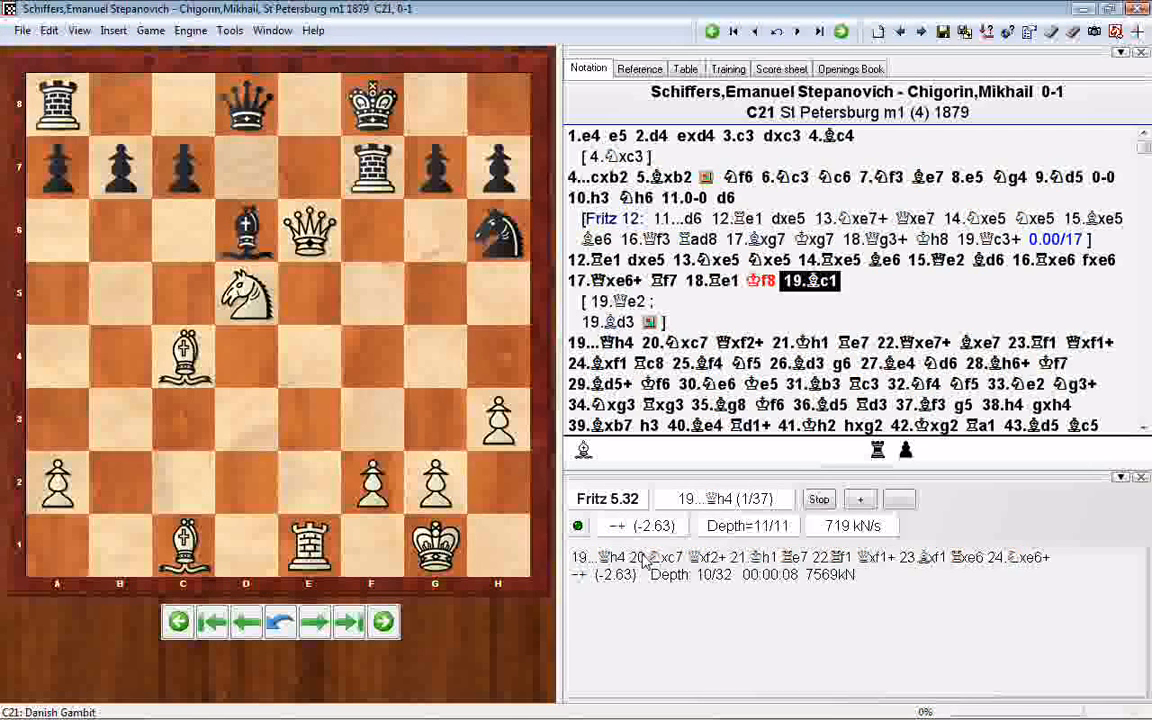
key("Right")
key("Right")
key("Right")
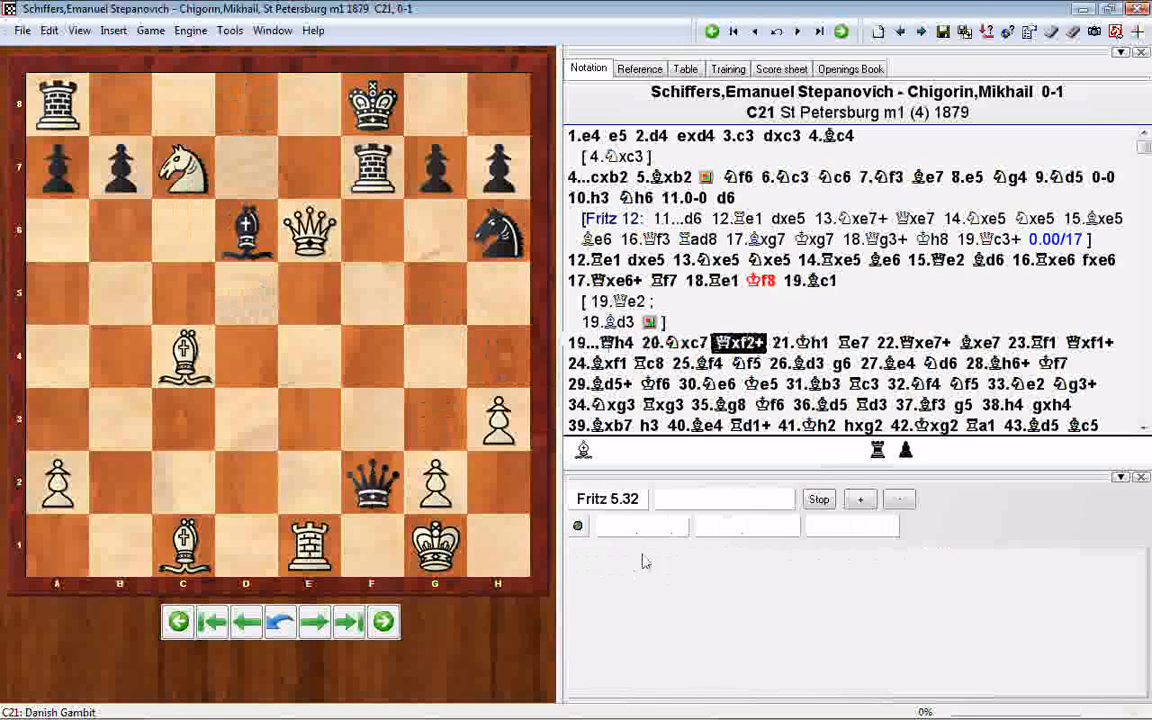
key("Right")
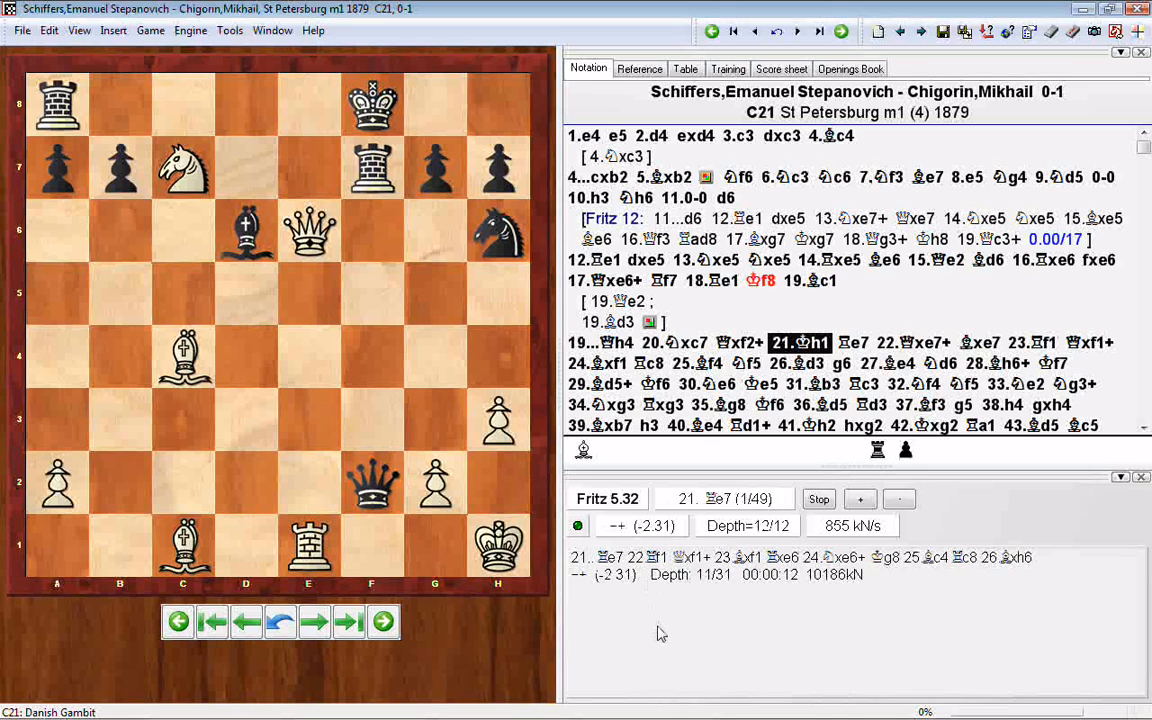
Return to the position after 18...Kf8 and copy Fritz 5.32's 19.Qe4 analysis into the game notation
left_click(760, 282)
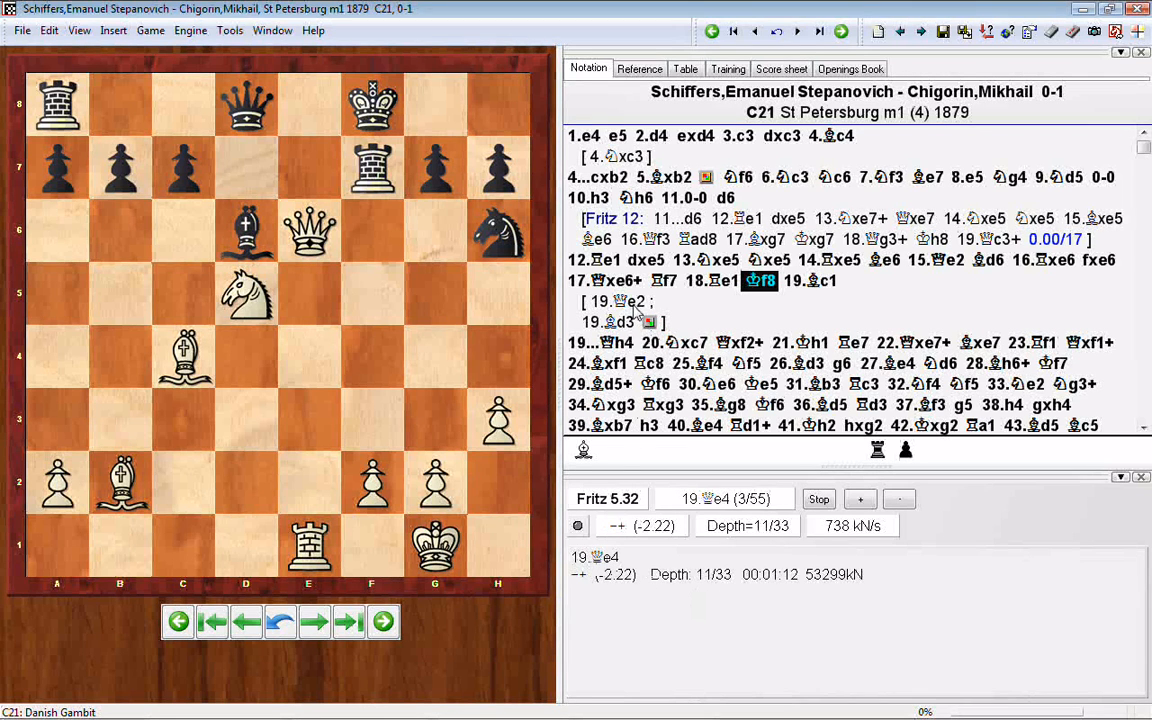
right_click(731, 632)
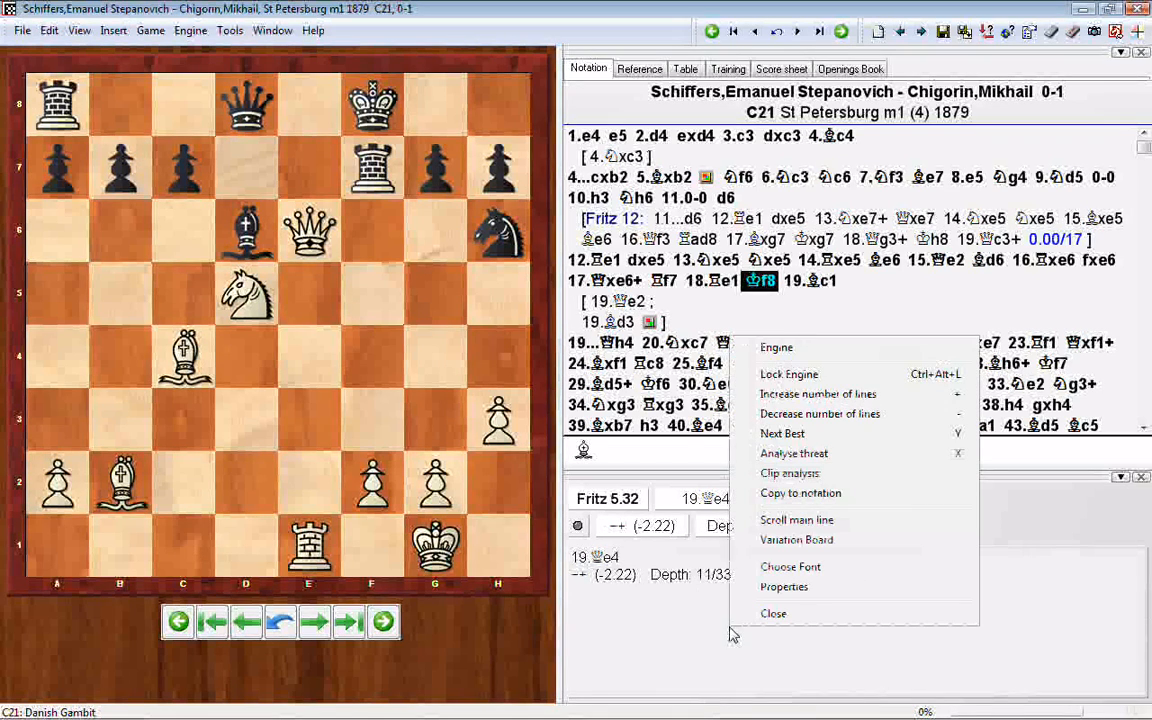
left_click(792, 493)
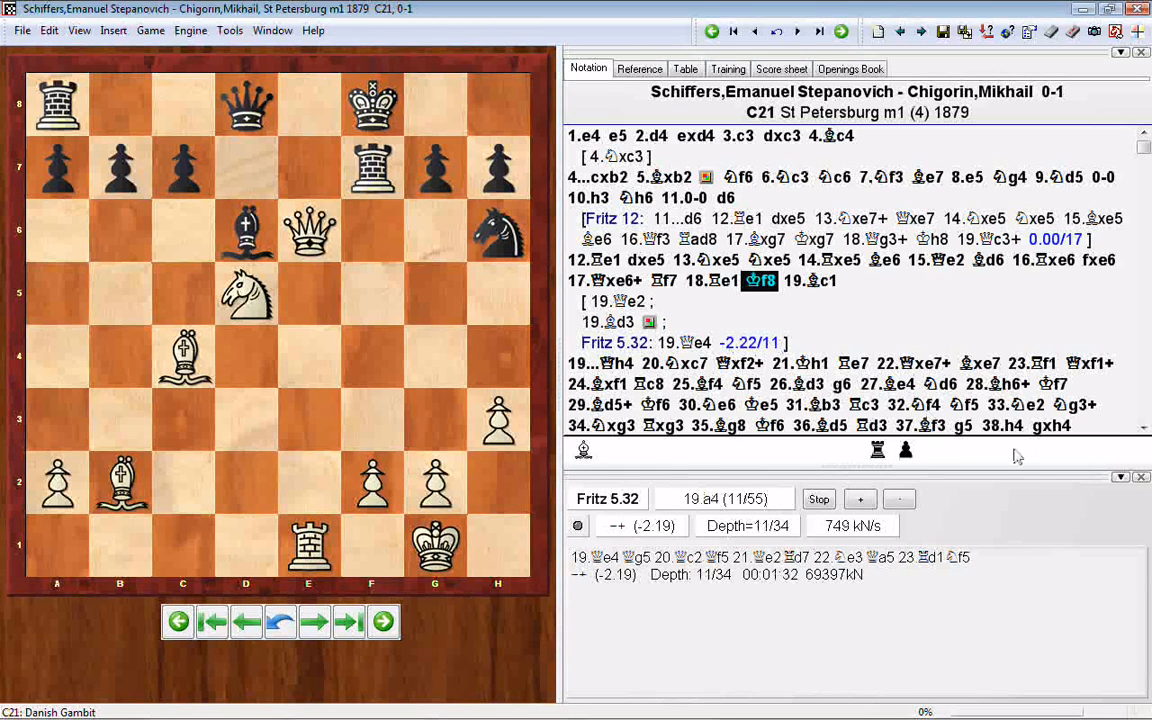
Close the Fritz 5.32 kibitzer and try to replace the stored game with the newly annotated version
left_click(1142, 478)
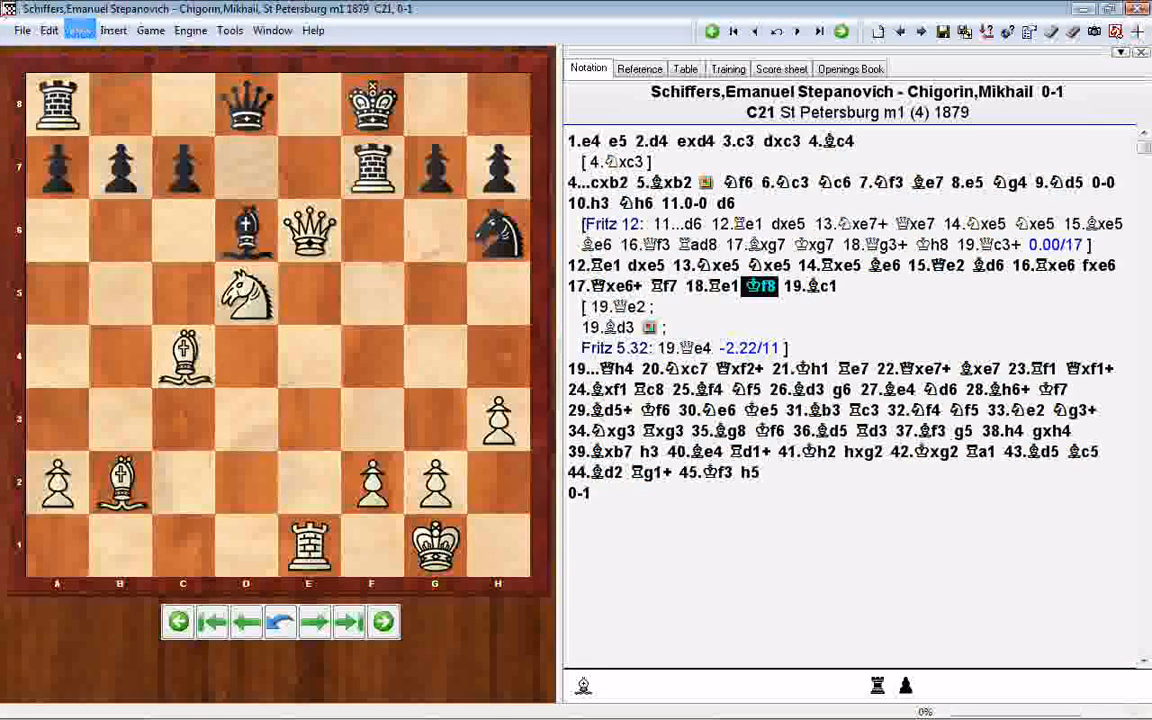
left_click(22, 30)
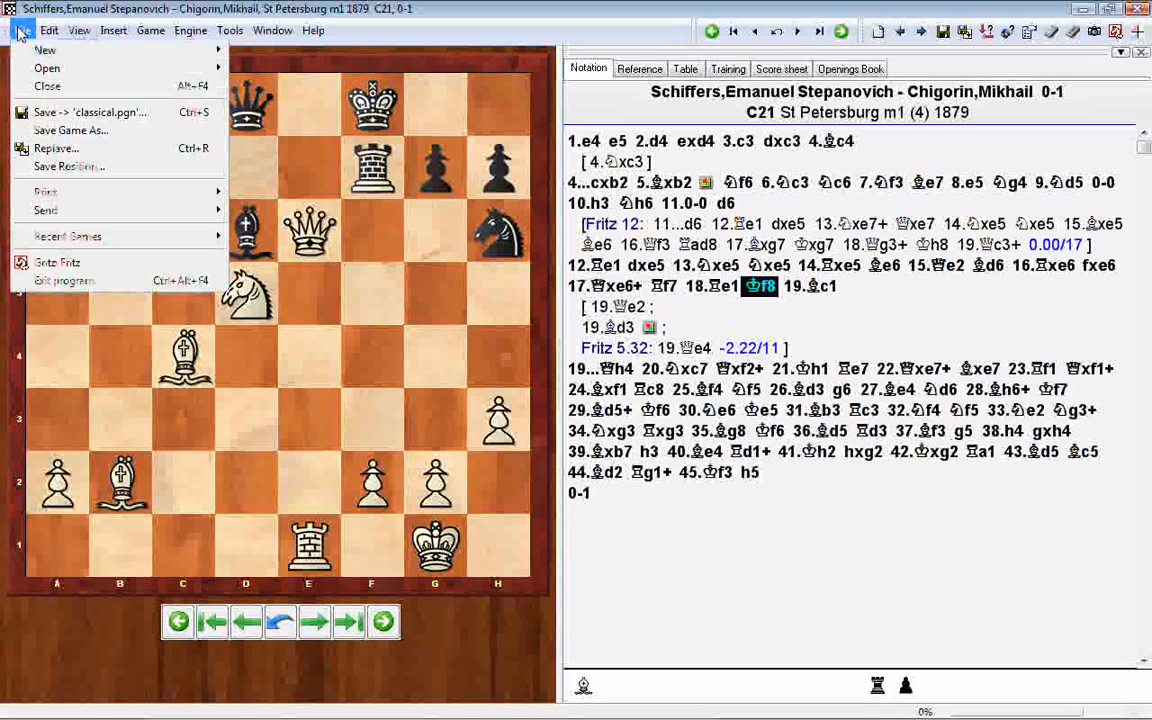
left_click(62, 149)
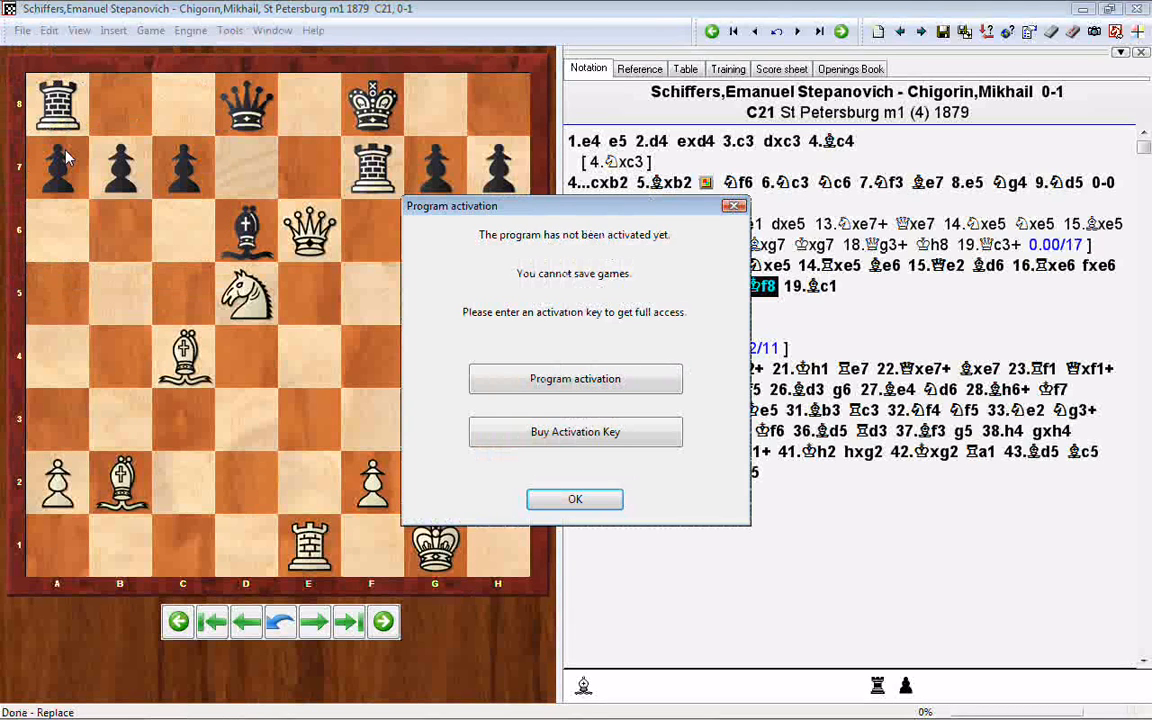